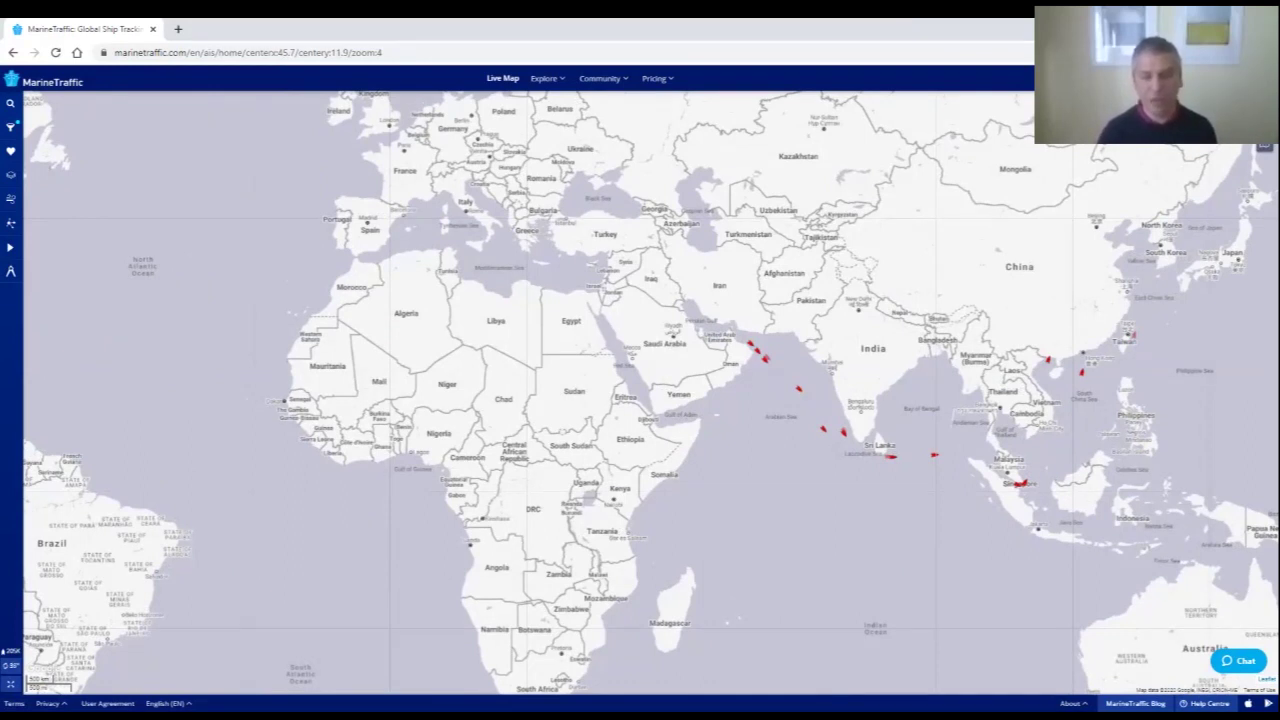
- Open the vessel details of the tanker NEW RENOWN from the live map and start creating notifications for it
{"action": "left_click", "coordinate": [798, 388]}
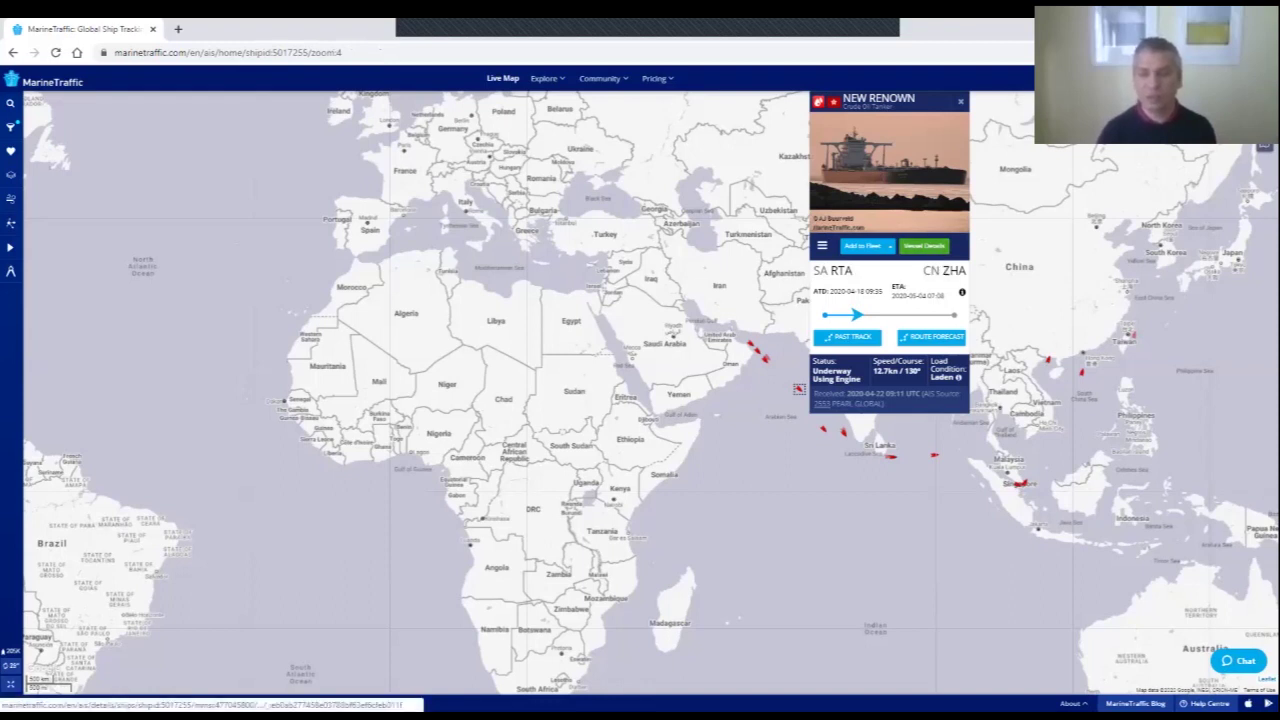
{"action": "left_click", "coordinate": [923, 245]}
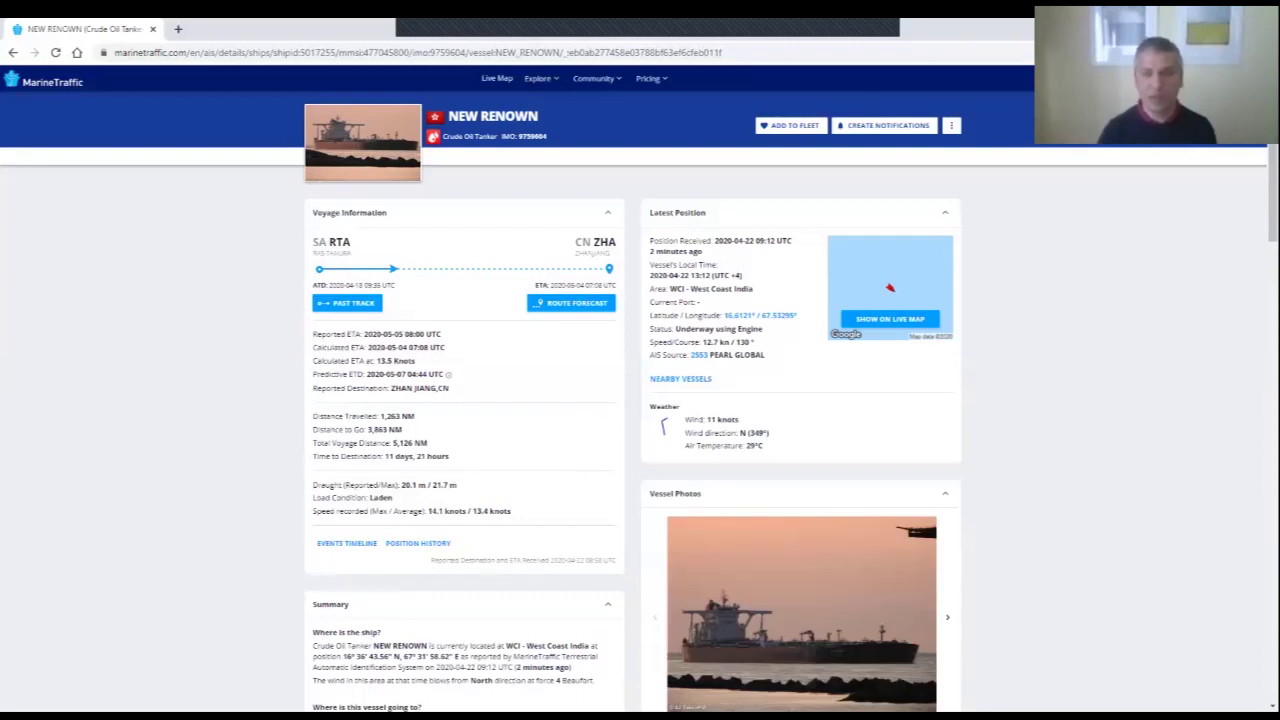
{"action": "left_click", "coordinate": [888, 125]}
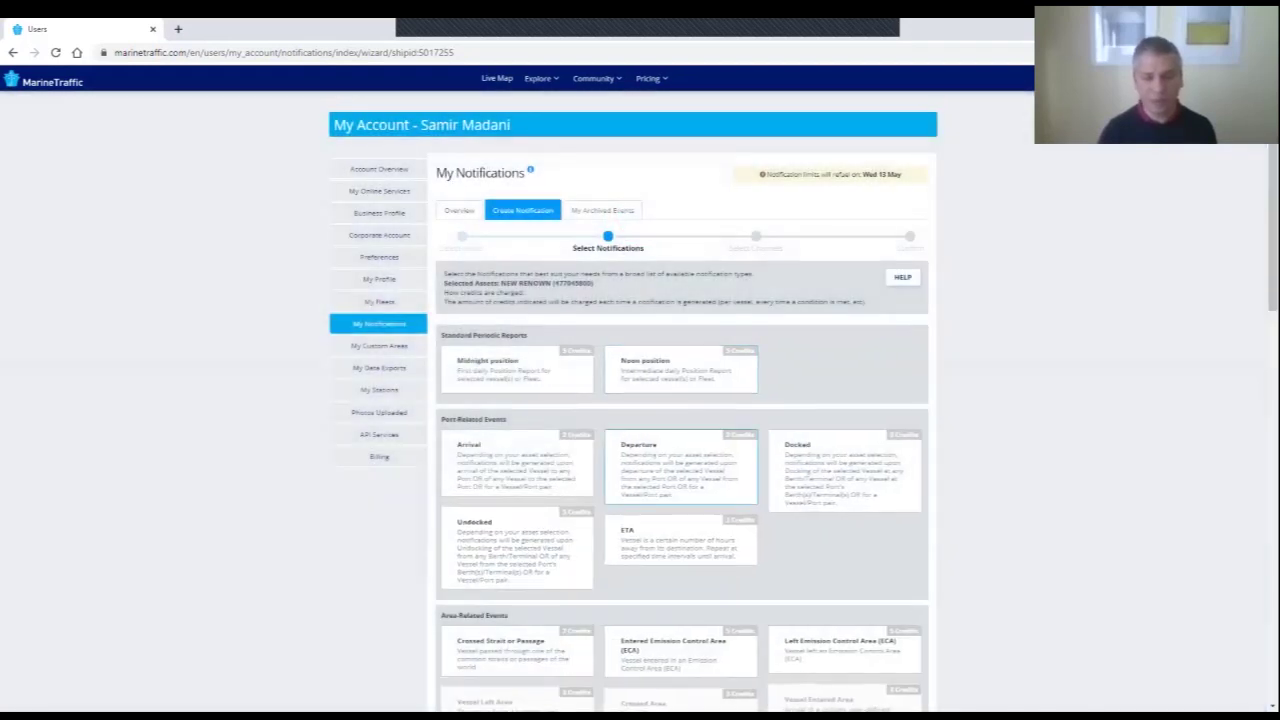
- Select the AIS Destination Changed, AIS Draught Changed and AIS ETA Changed notifications for the vessel
{"action": "scroll", "coordinate": [680, 400], "scroll_direction": "down", "scroll_amount": 3}
{"action": "scroll", "coordinate": [680, 400], "scroll_direction": "down", "scroll_amount": 5}
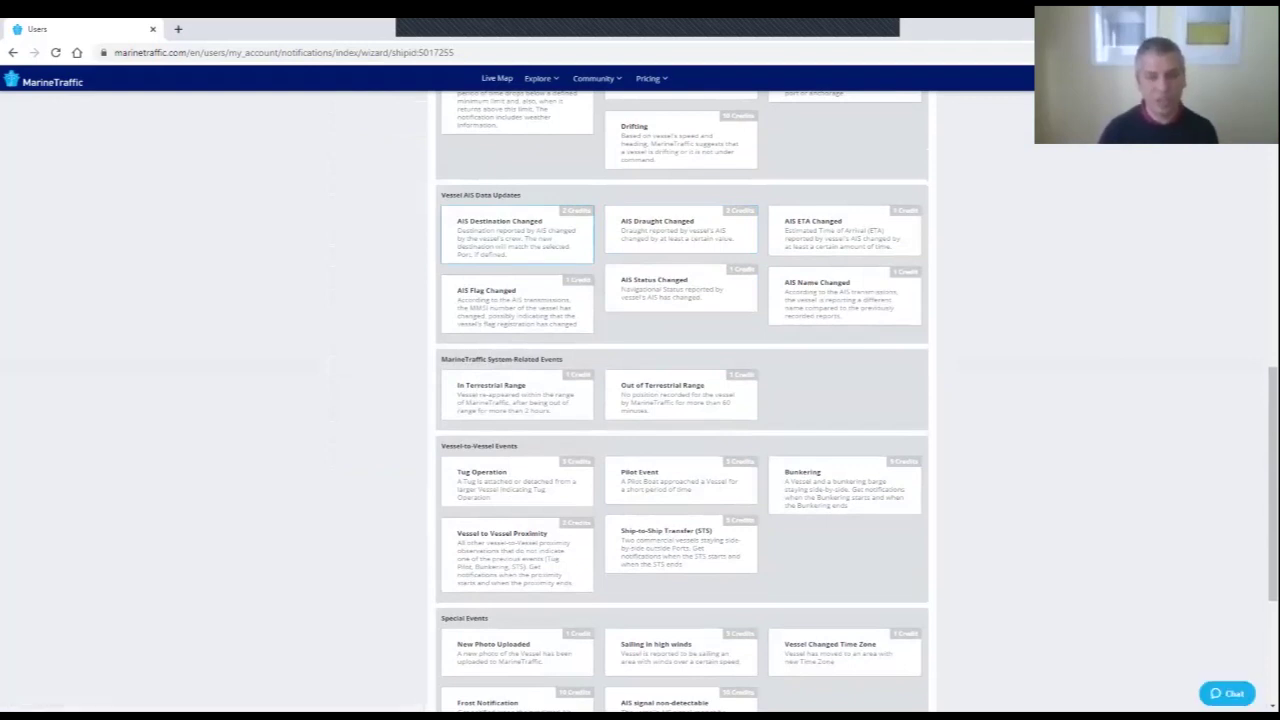
{"action": "left_click", "coordinate": [516, 234]}
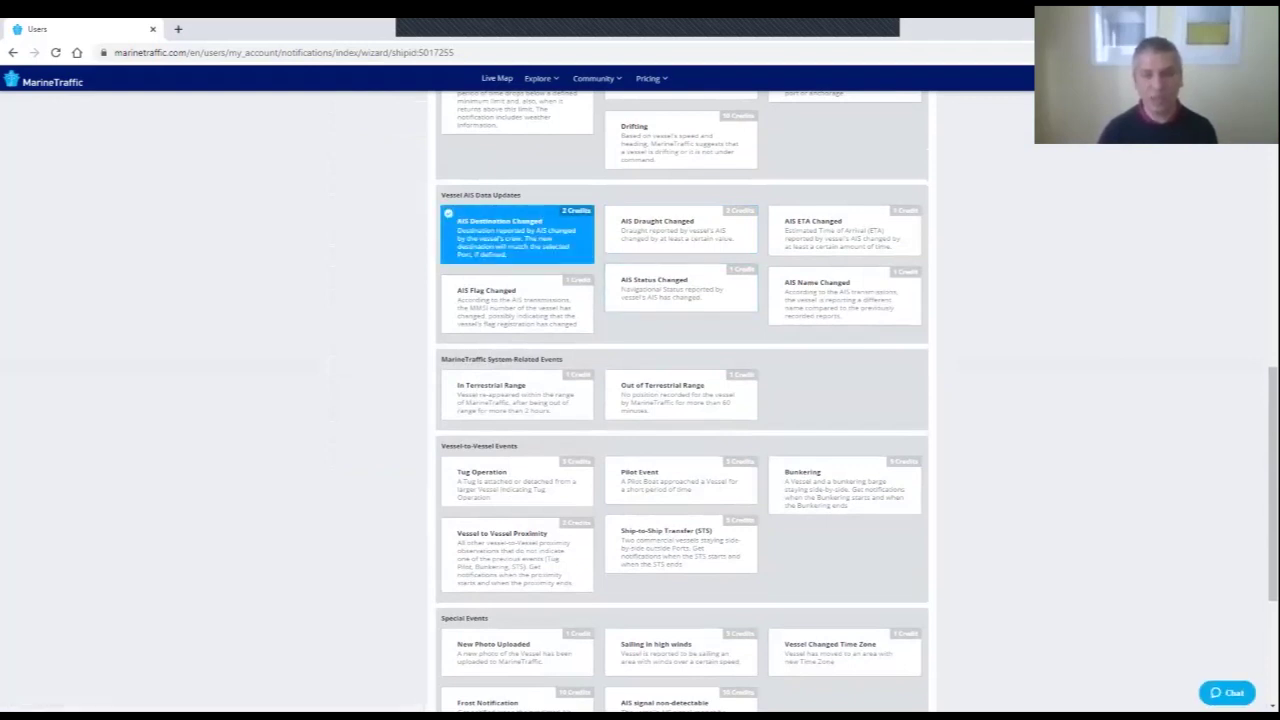
{"action": "left_click", "coordinate": [680, 229]}
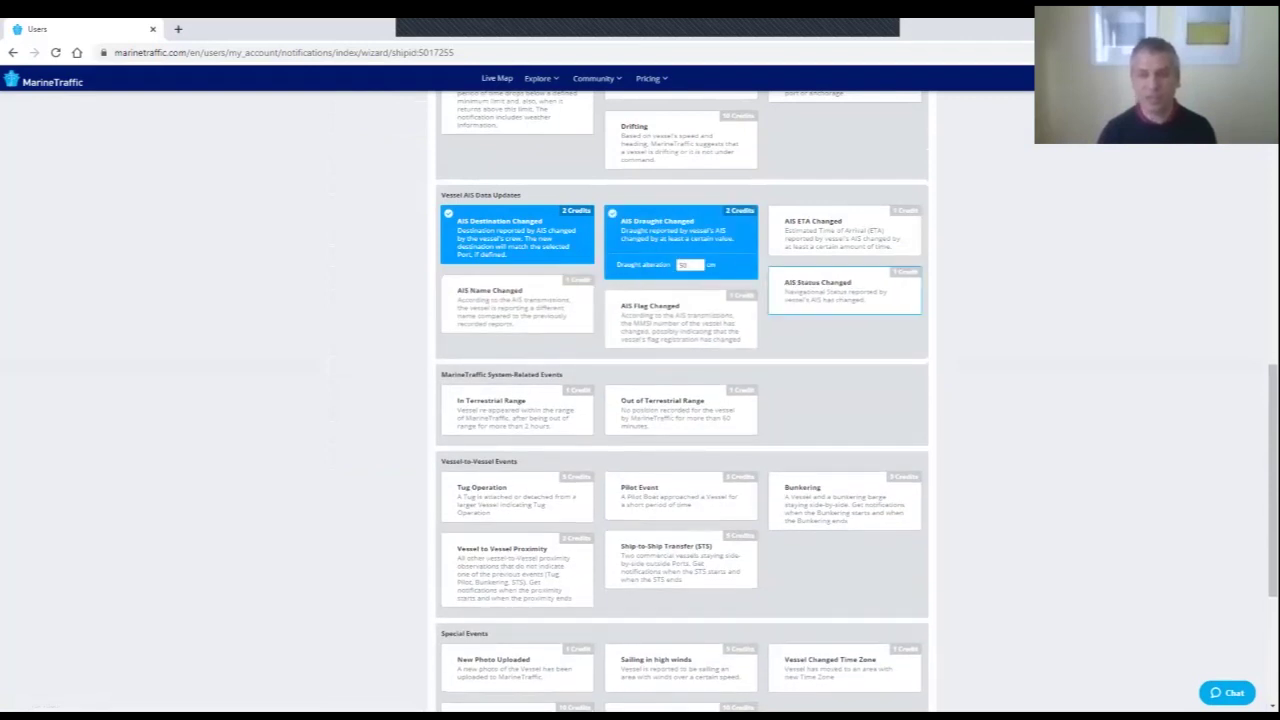
{"action": "left_click", "coordinate": [845, 235]}
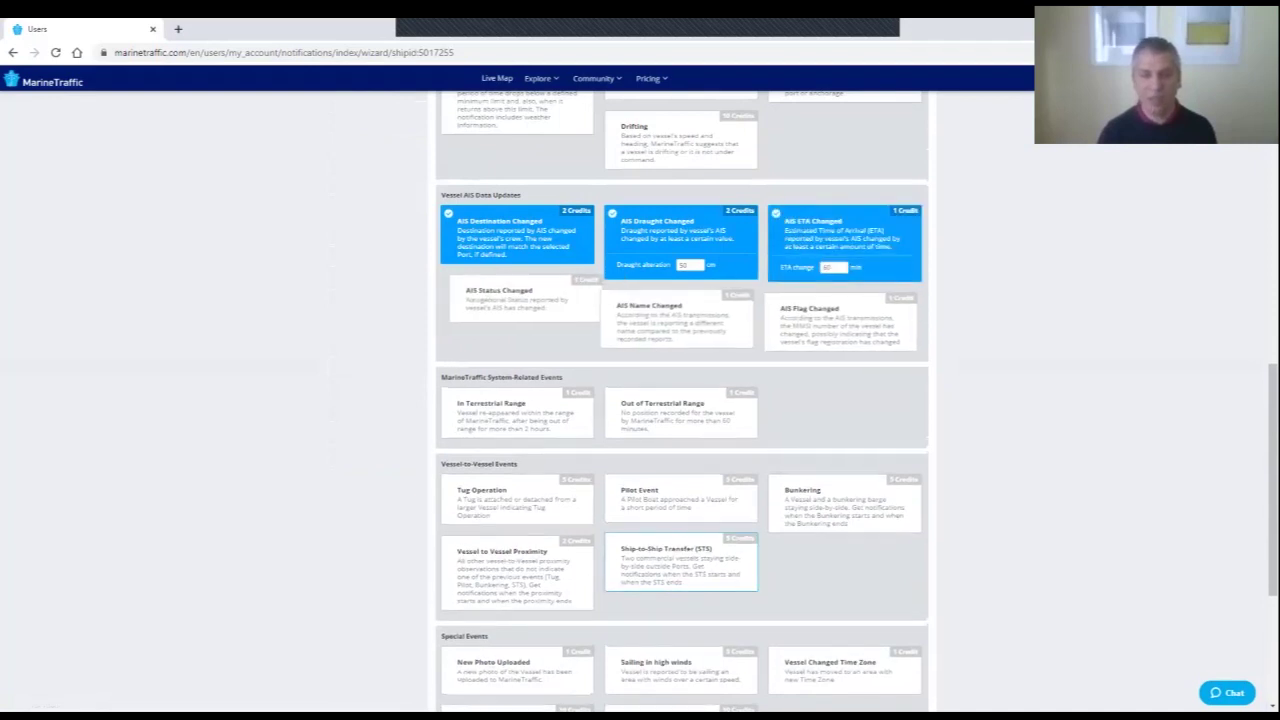
- Accept the Email, Mobile Push and Archive delivery channels and save the notification setup
{"action": "scroll", "coordinate": [845, 390], "scroll_direction": "down", "scroll_amount": 3}
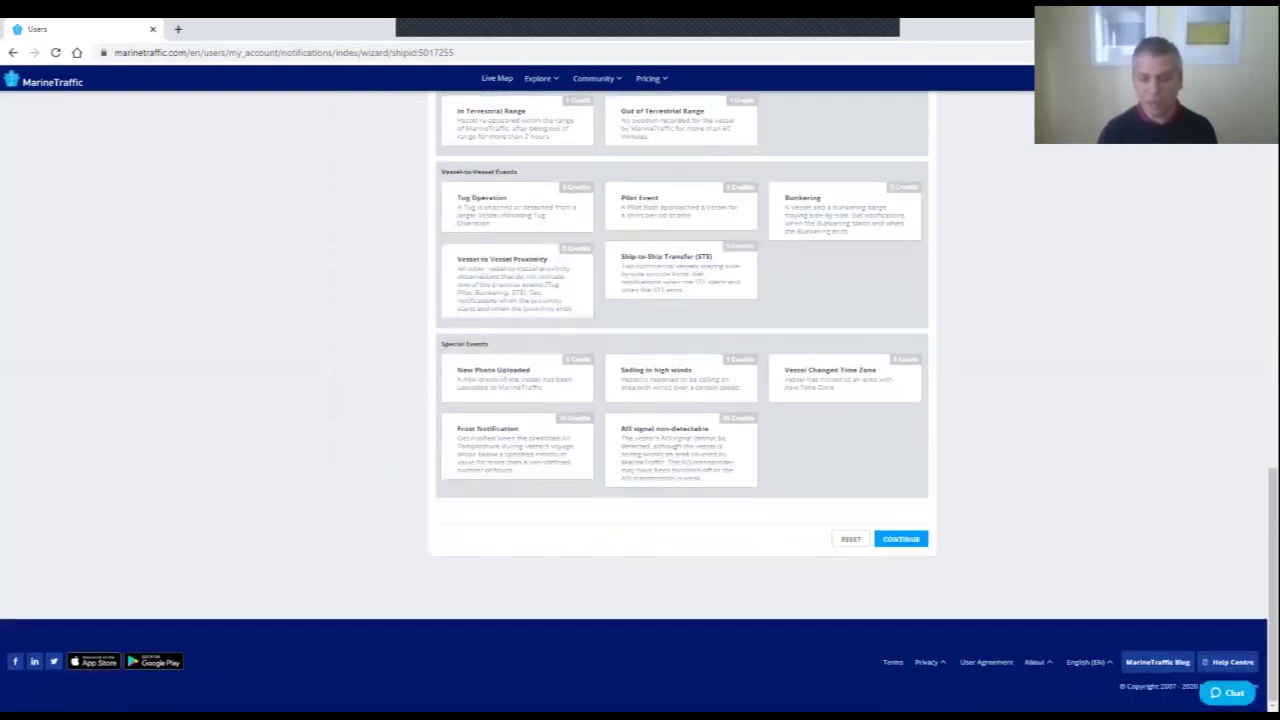
{"action": "left_click", "coordinate": [901, 539]}
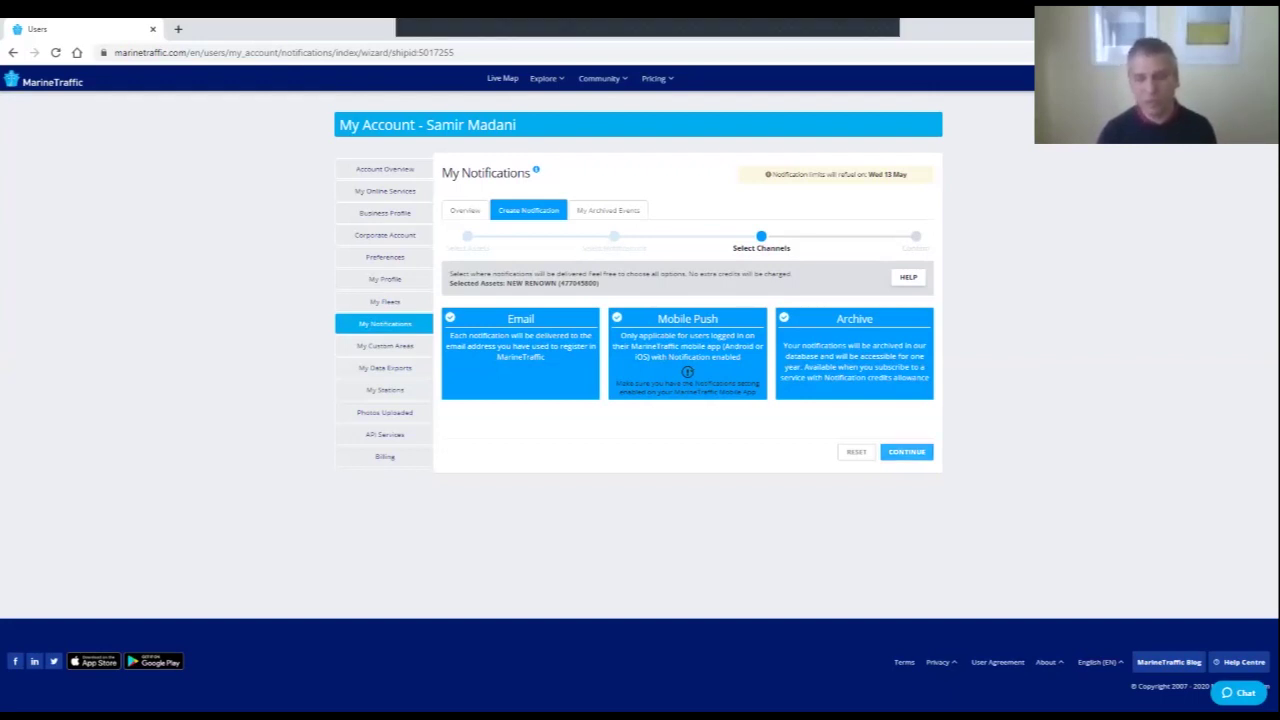
{"action": "left_click", "coordinate": [906, 452]}
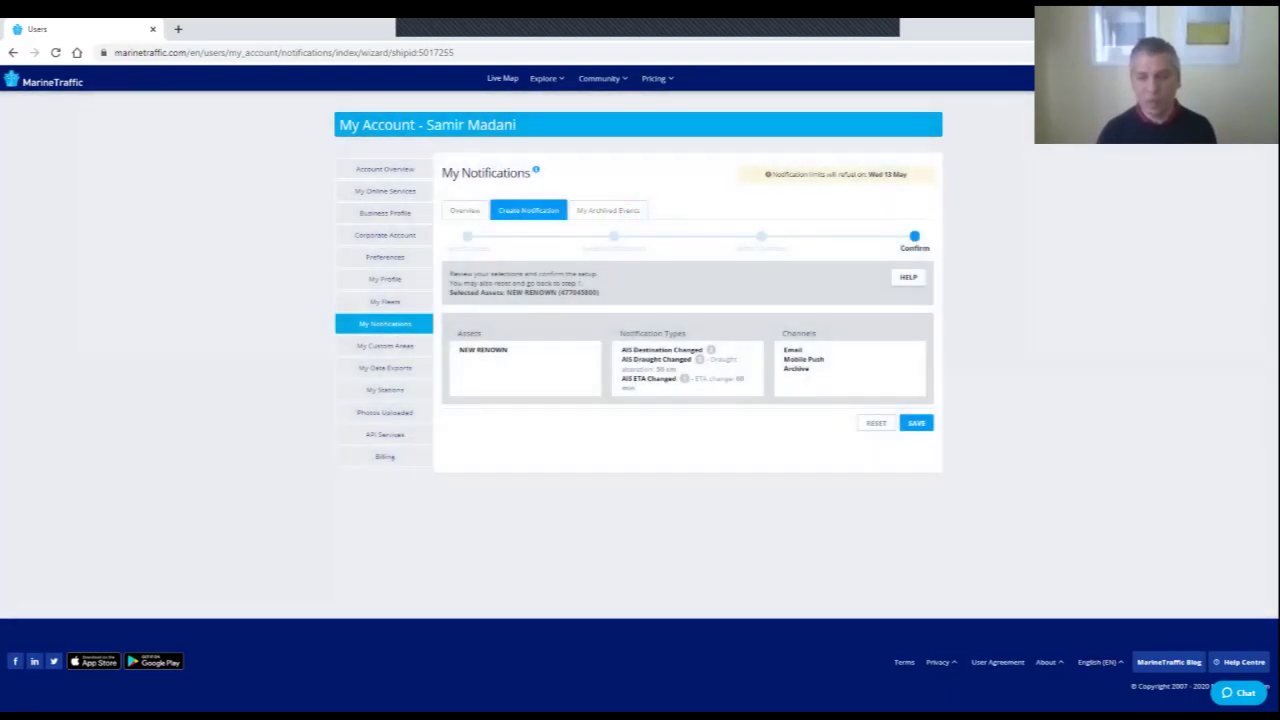
{"action": "left_click", "coordinate": [915, 423]}
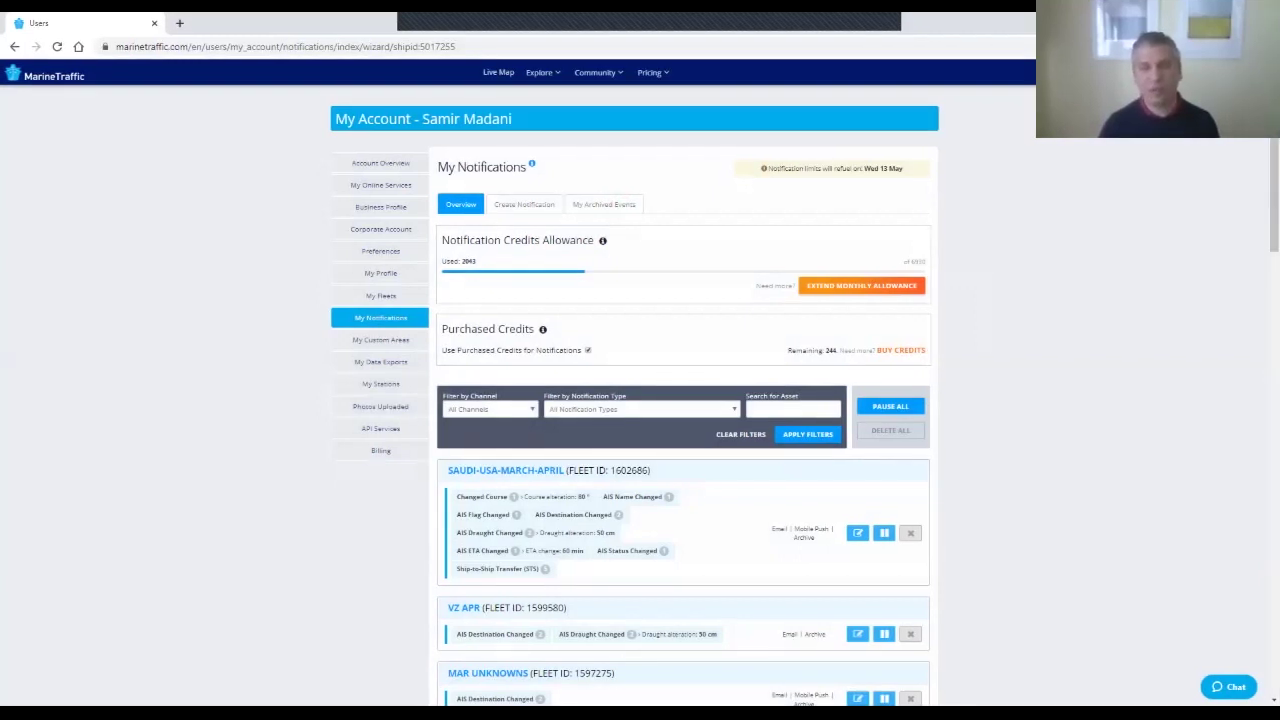
- Look through the list of fleets in the account and open the fleet CHINA_ANCH13
{"action": "left_click", "coordinate": [380, 295]}
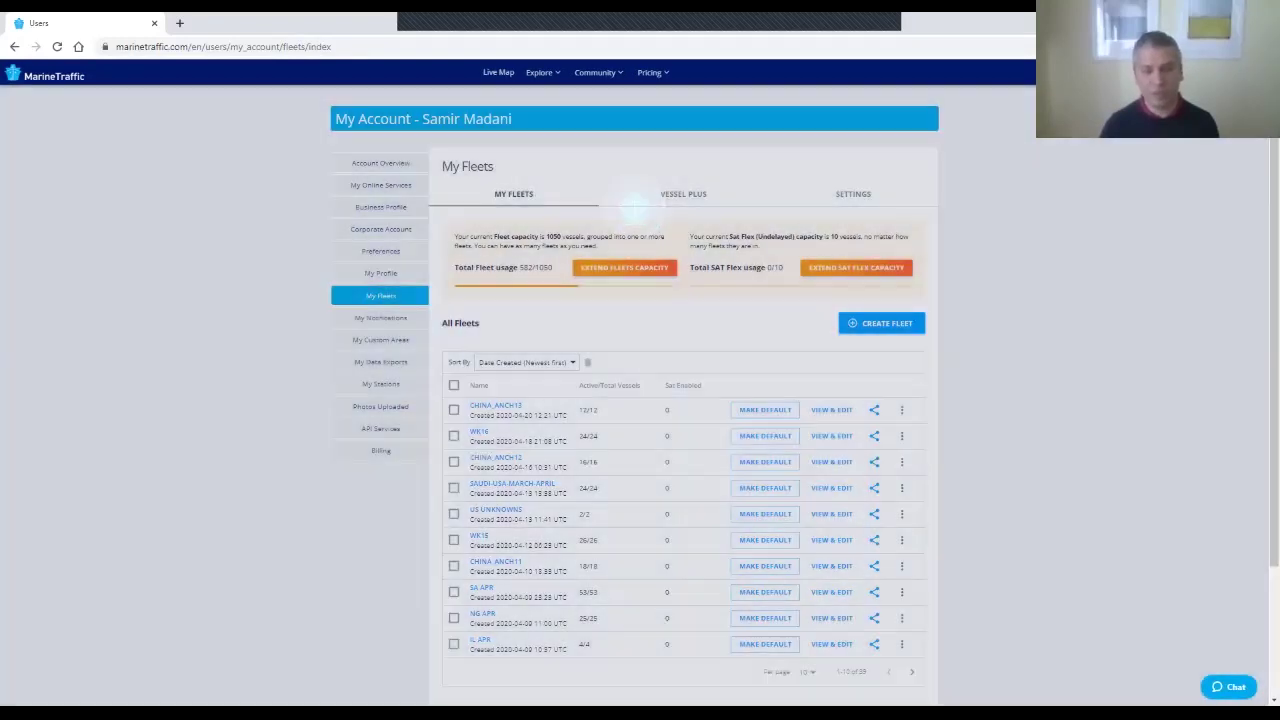
{"action": "scroll", "coordinate": [680, 372], "scroll_direction": "down", "scroll_amount": 3}
{"action": "scroll", "coordinate": [680, 372], "scroll_direction": "up", "scroll_amount": 2}
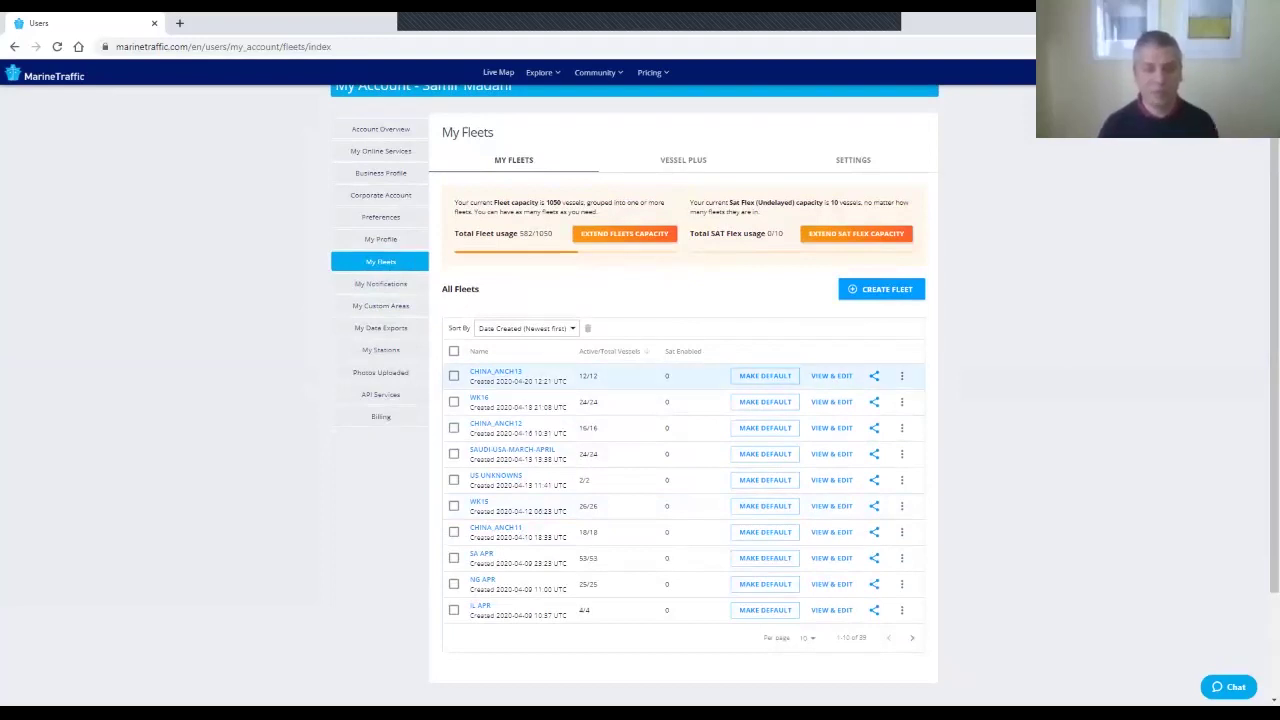
{"action": "left_click", "coordinate": [495, 371]}
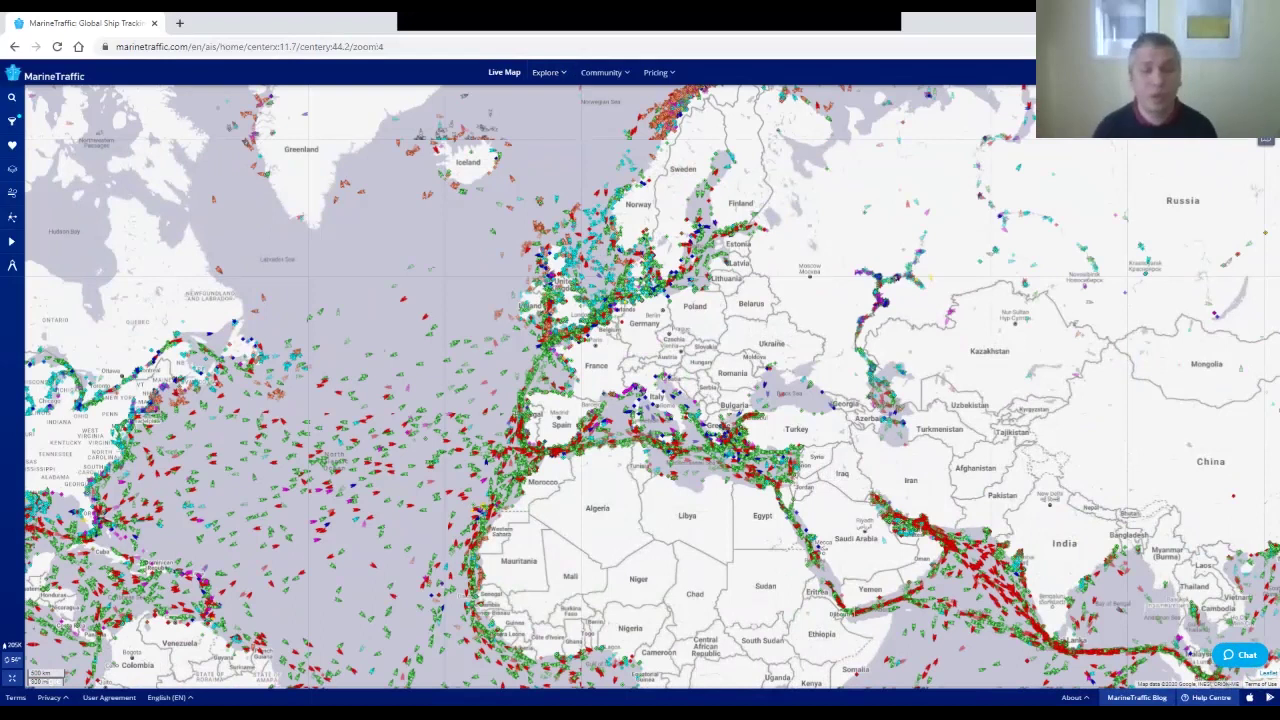
- Open the Vessels Database, remove the CHINA_ANCH13 fleet filter and check the number of records
{"action": "left_click", "coordinate": [548, 72]}
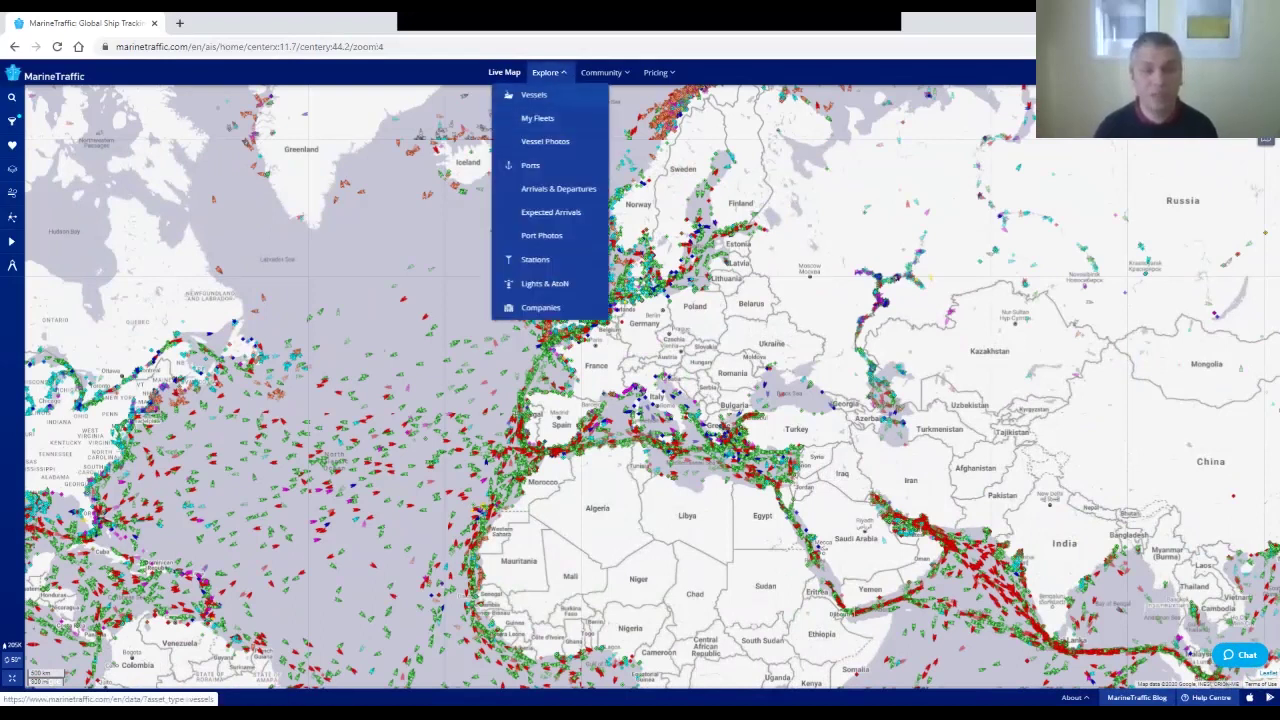
{"action": "left_click", "coordinate": [534, 94]}
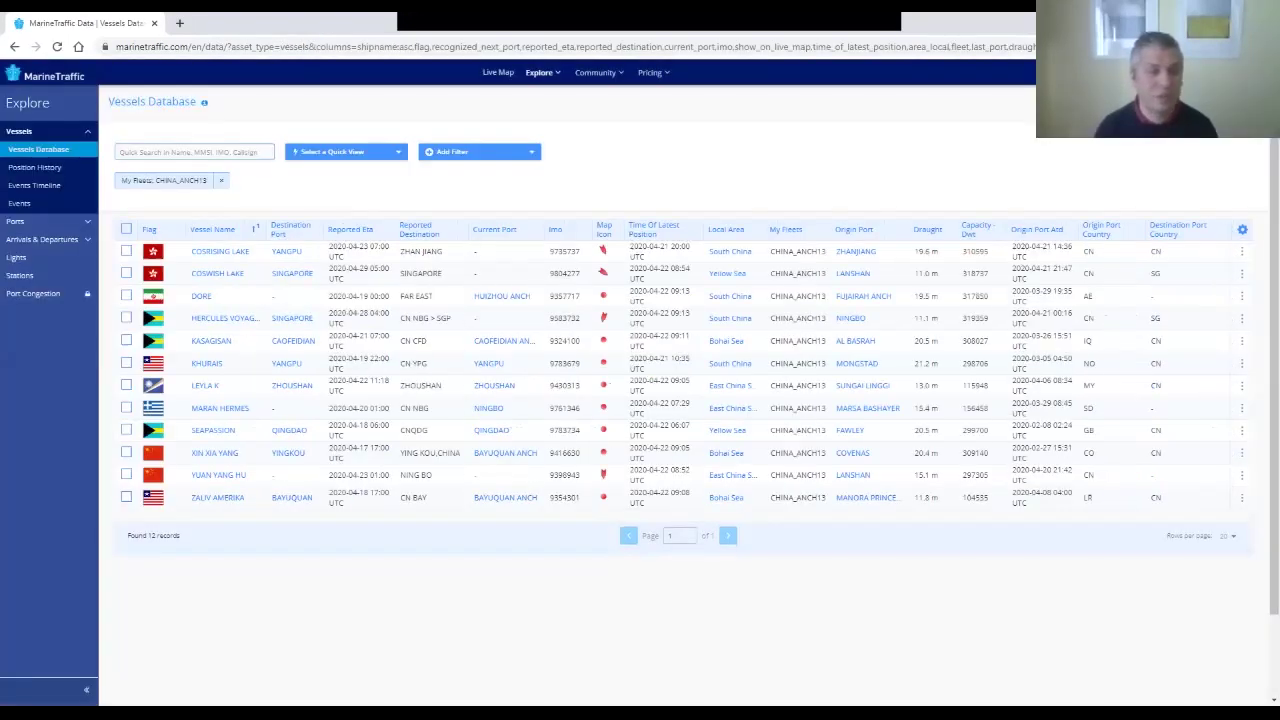
{"action": "left_click", "coordinate": [221, 180]}
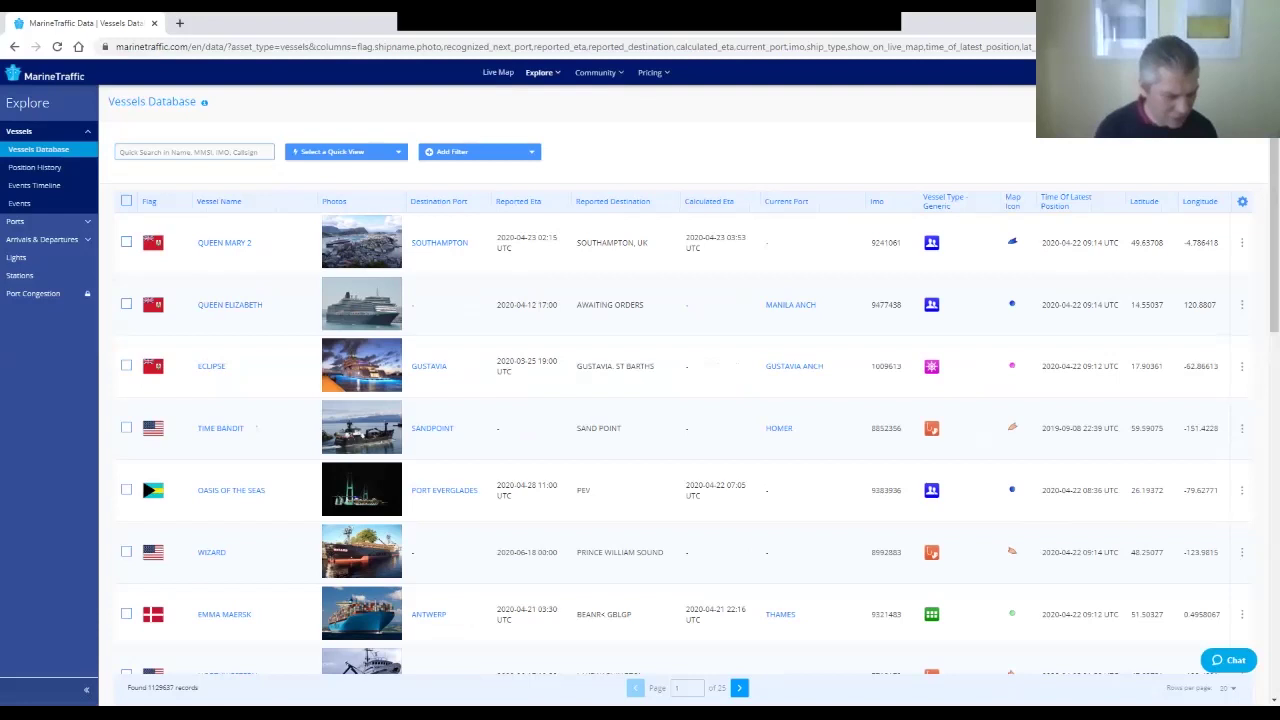
{"action": "left_click_drag", "start_coordinate": [164, 687], "coordinate": [152, 687]}
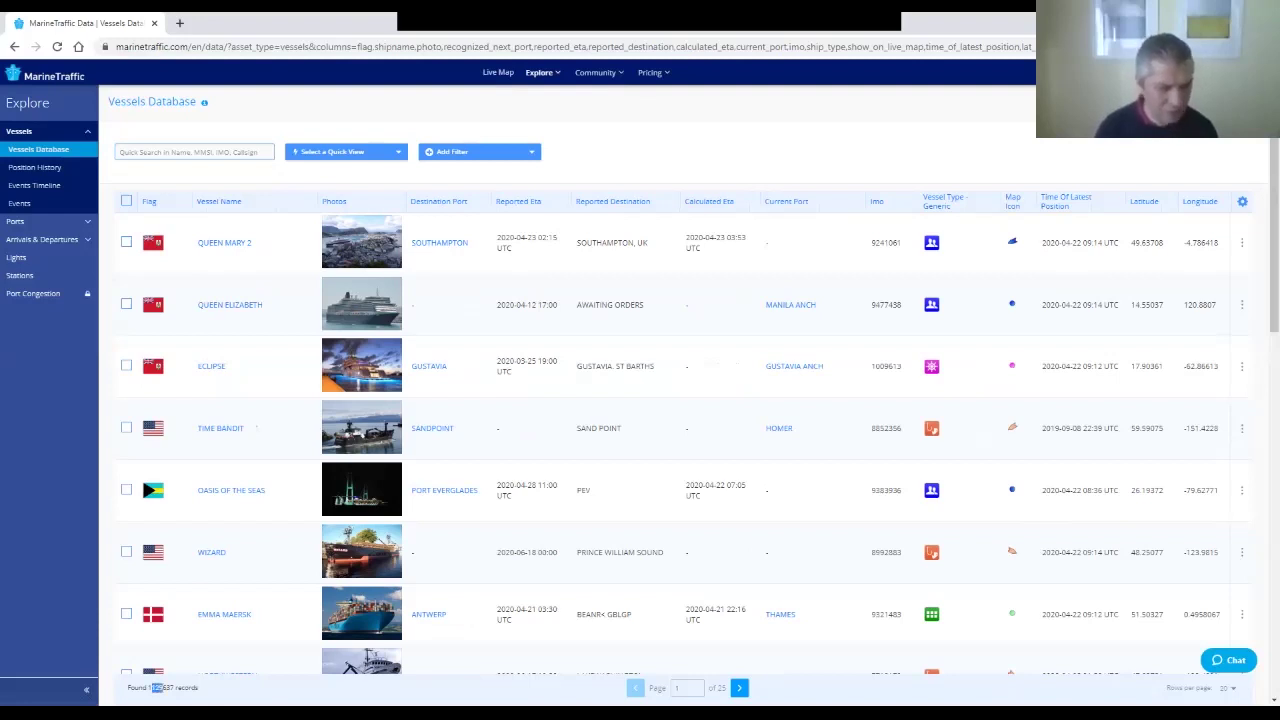
{"action": "left_click", "coordinate": [156, 687]}
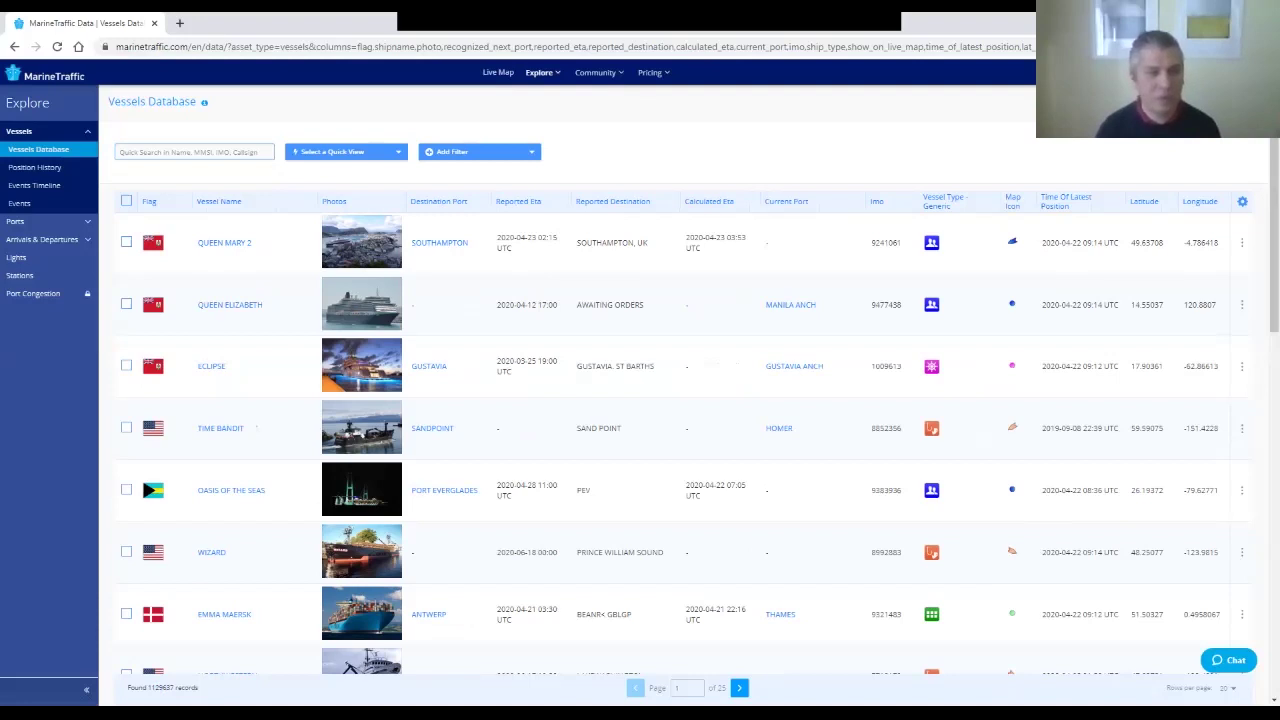
- Search the available filters for "country" and start an Owner Country filter
{"action": "left_click", "coordinate": [479, 151]}
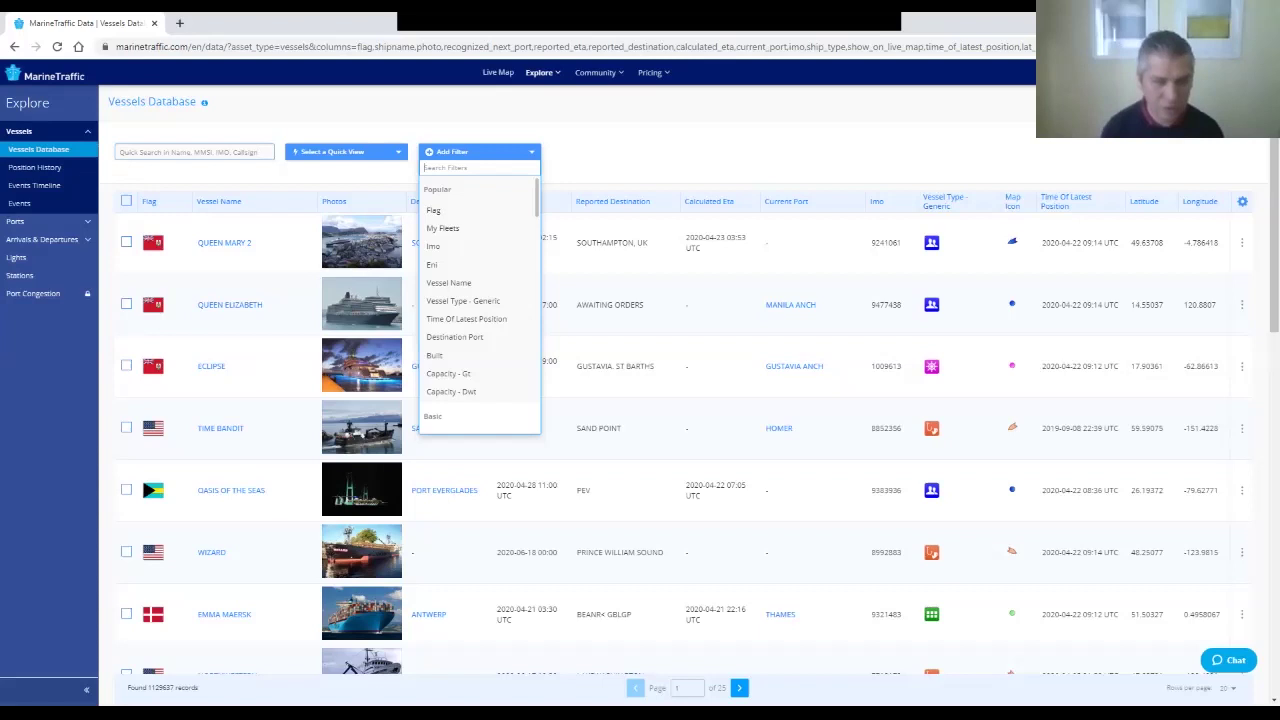
{"action": "type", "text": "country"}
{"action": "key", "text": "Down"}
{"action": "key", "text": "Down"}
{"action": "key", "text": "Down"}
{"action": "key", "text": "Up"}
{"action": "key", "text": "Up"}
{"action": "key", "text": "Down"}
{"action": "key", "text": "Down"}
{"action": "key", "text": "Down"}
{"action": "key", "text": "Down"}
{"action": "key", "text": "Return"}
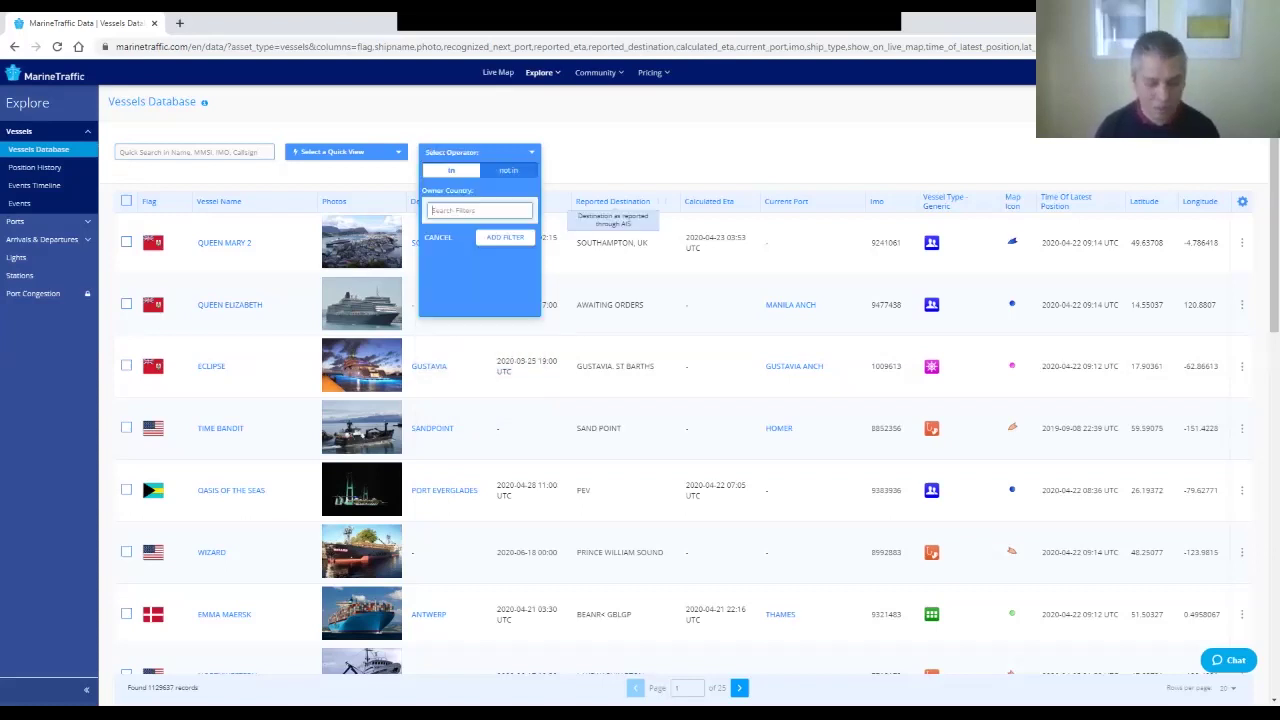
- Choose MONGOLIA as the owner country and add the filter to the vessel list
{"action": "type", "text": "mongolia"}
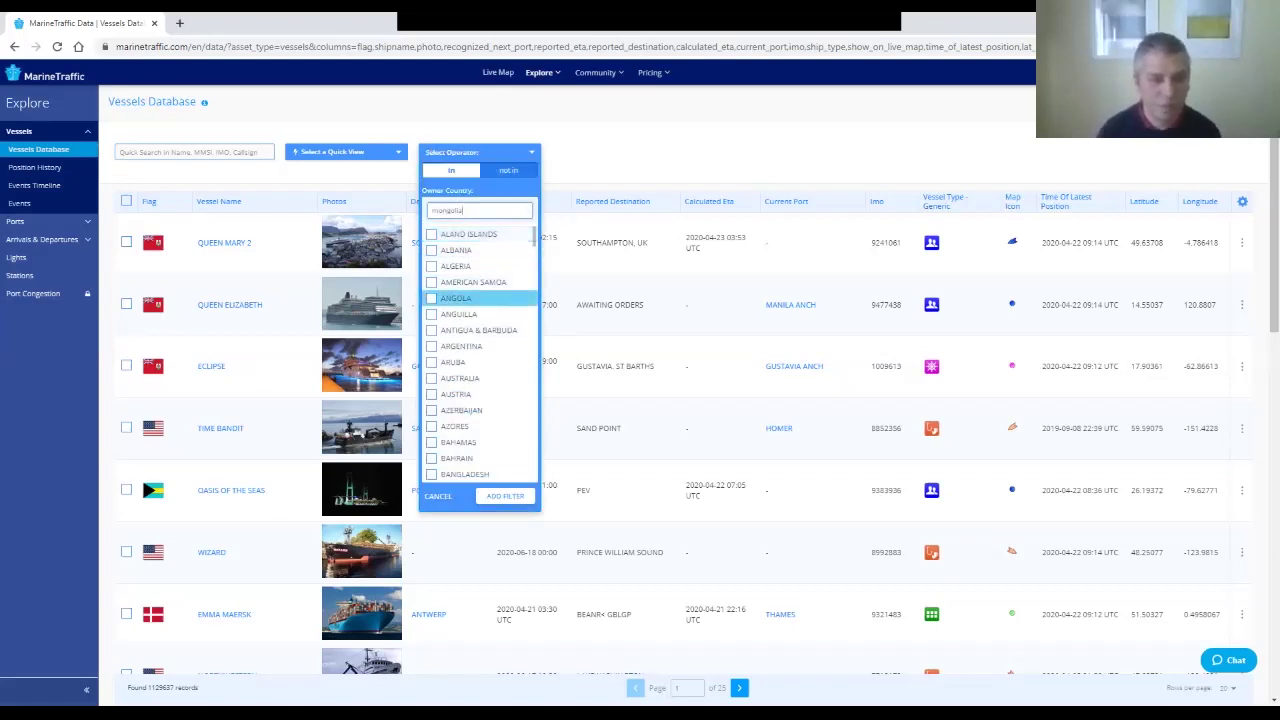
{"action": "scroll", "coordinate": [529, 240], "scroll_direction": "down", "scroll_amount": 4}
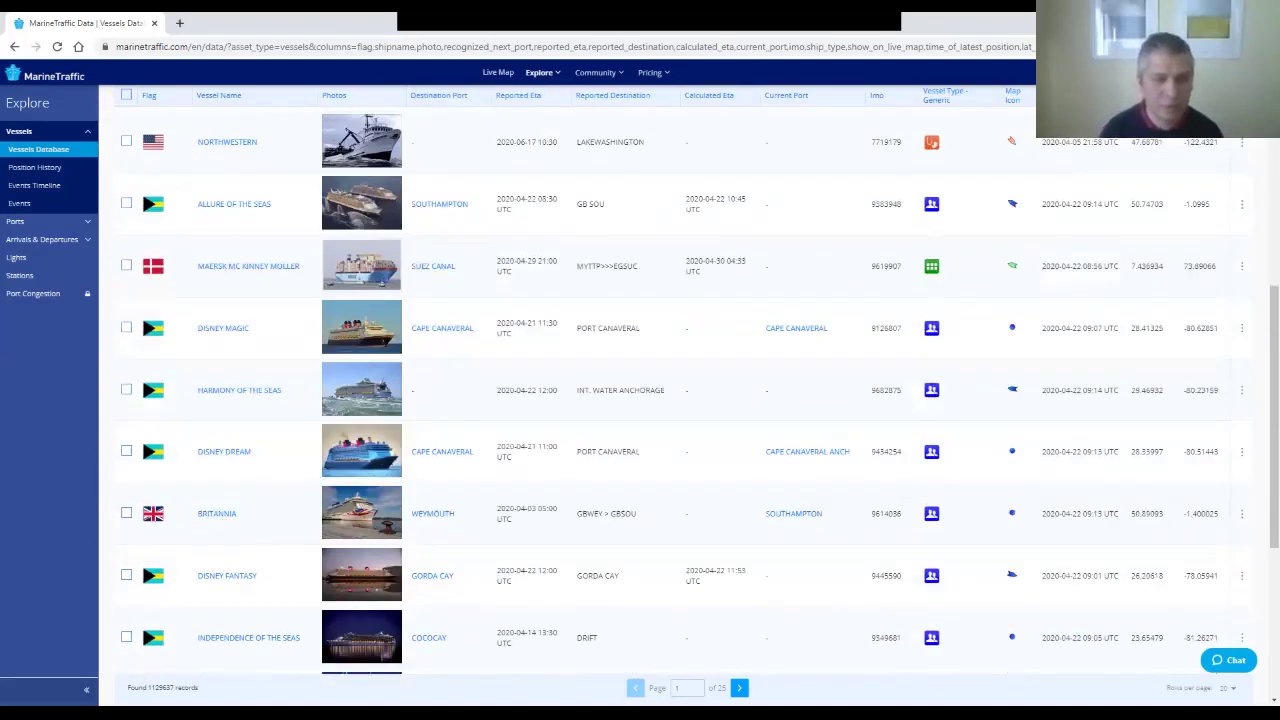
{"action": "scroll", "coordinate": [522, 215], "scroll_direction": "up", "scroll_amount": 3}
{"action": "scroll", "coordinate": [515, 200], "scroll_direction": "down", "scroll_amount": 1}
{"action": "scroll", "coordinate": [480, 213], "scroll_direction": "down", "scroll_amount": 15}
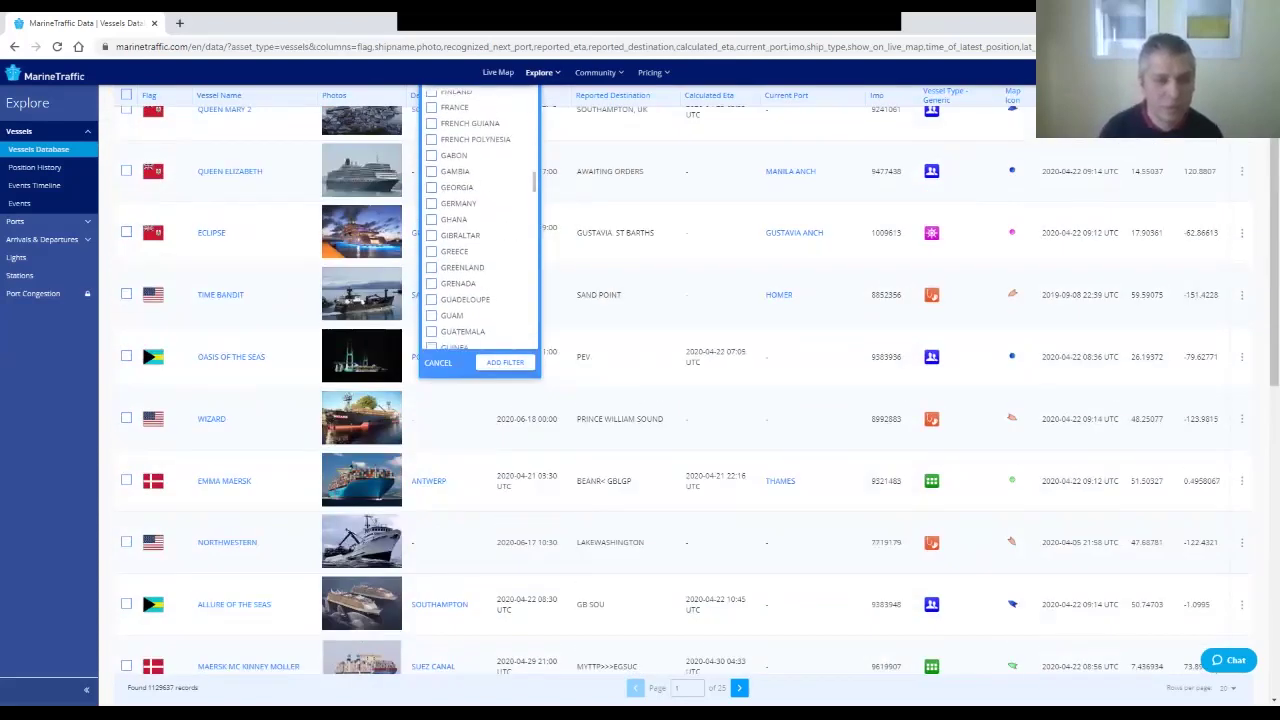
{"action": "scroll", "coordinate": [480, 239], "scroll_direction": "down", "scroll_amount": 3}
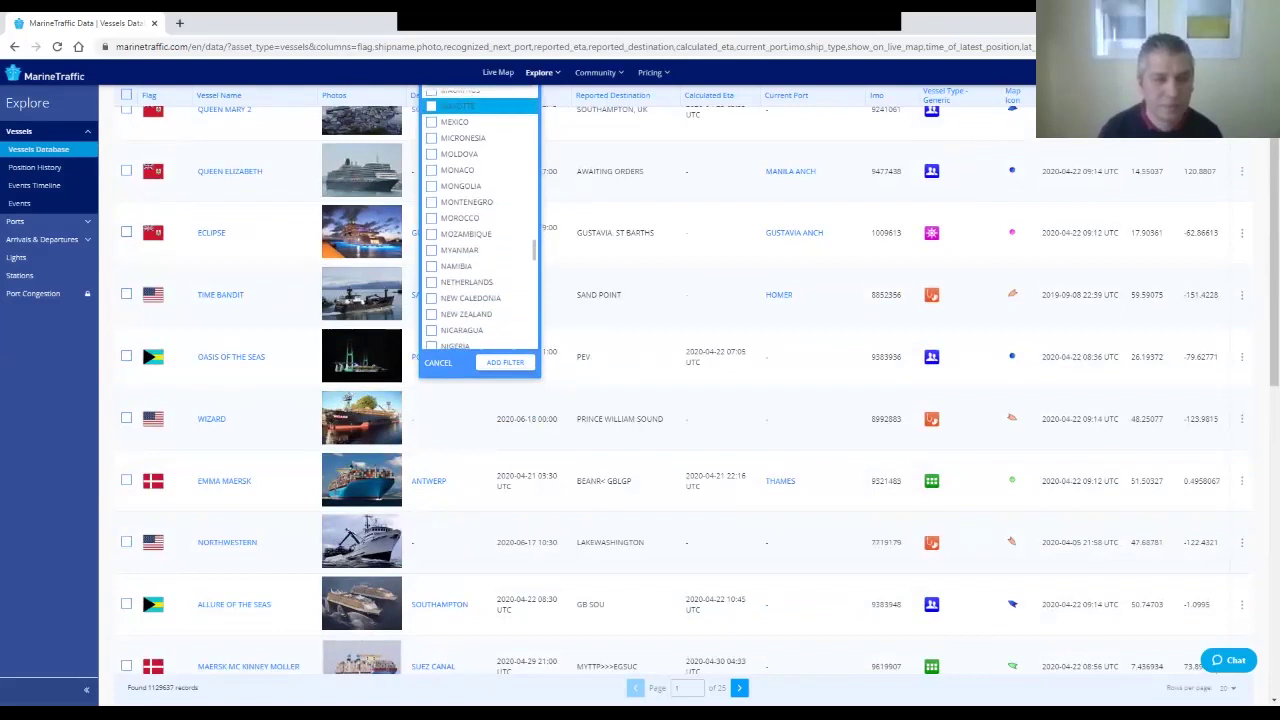
{"action": "left_click", "coordinate": [458, 186]}
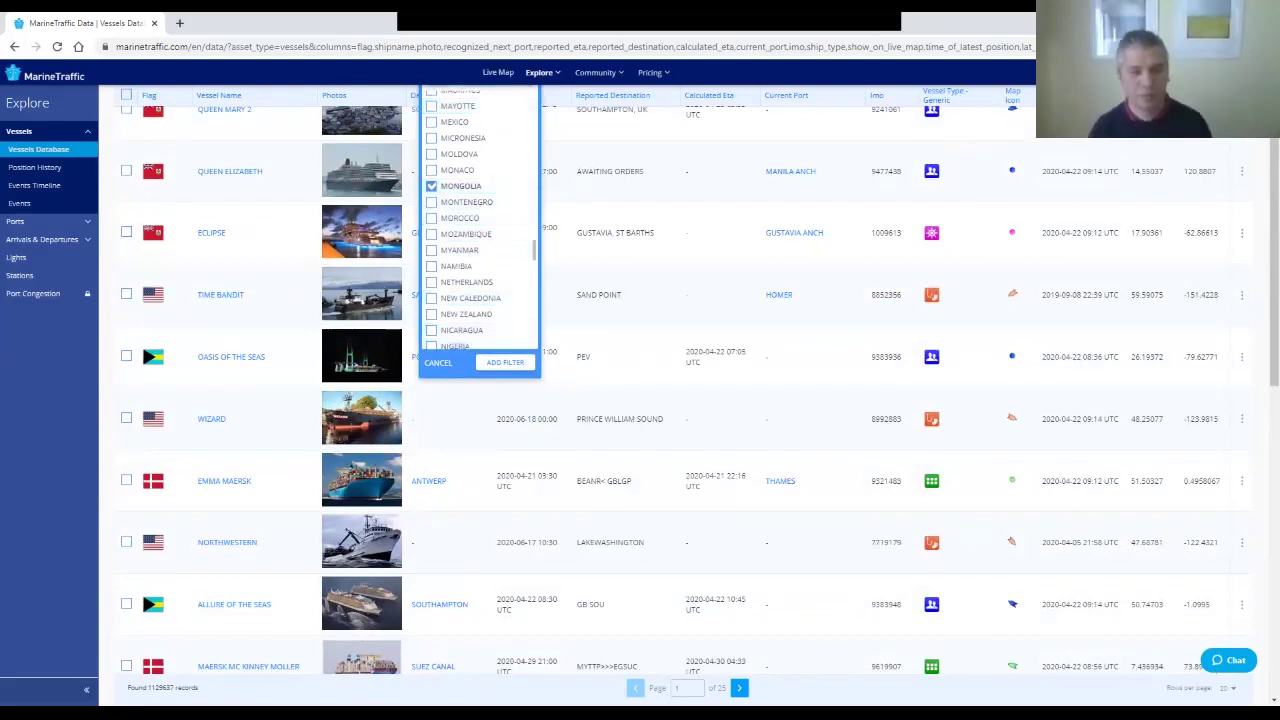
{"action": "left_click", "coordinate": [505, 362]}
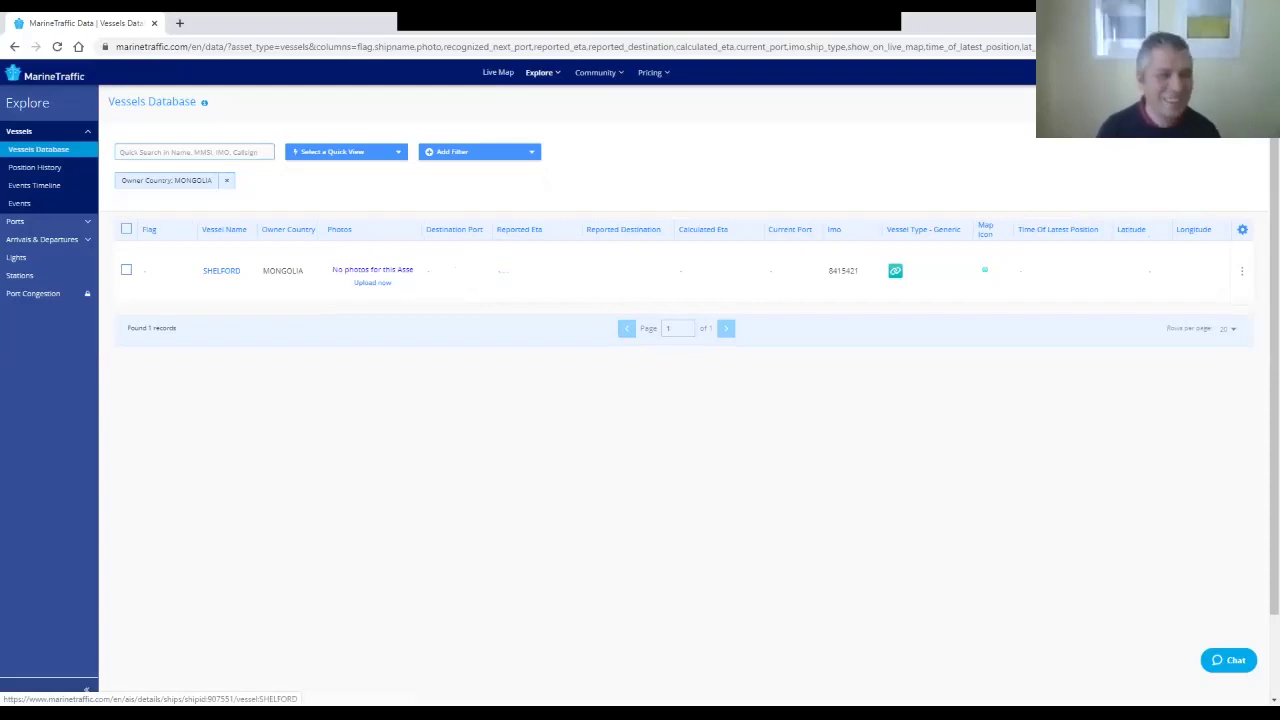
- Add KUWAIT to the Owner Country filter and update the vessel list
{"action": "left_click", "coordinate": [168, 180]}
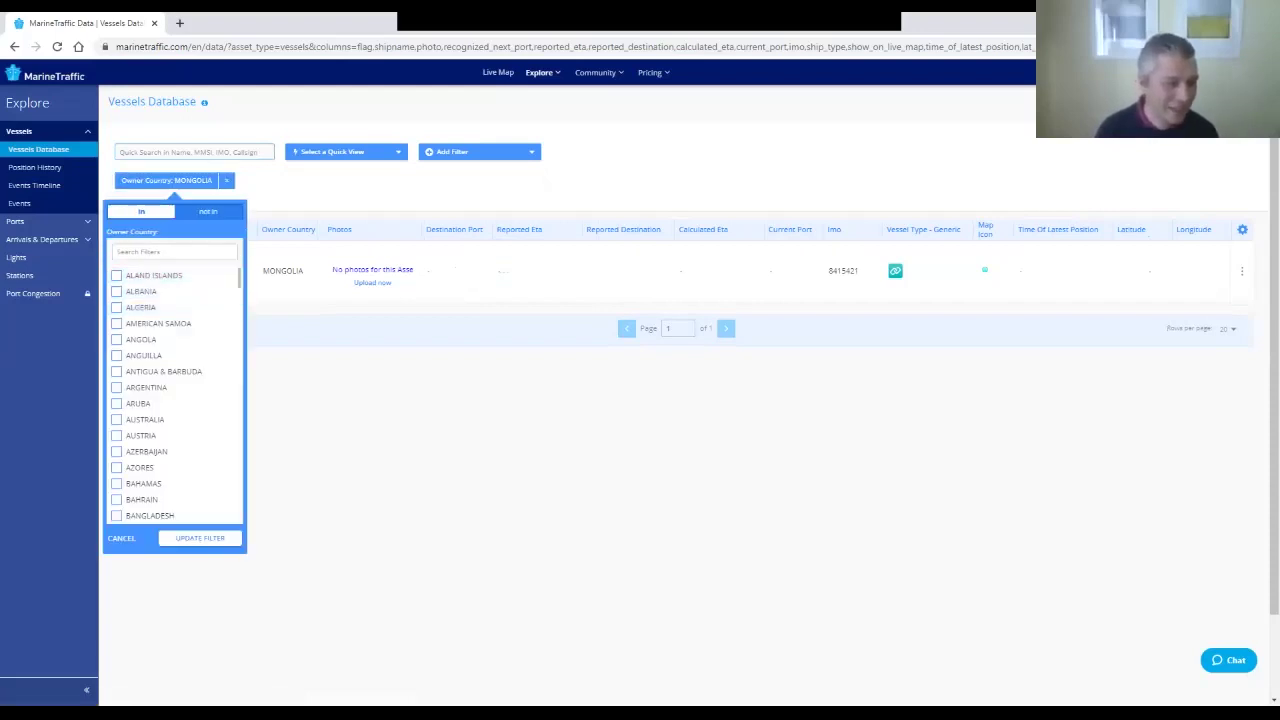
{"action": "scroll", "coordinate": [175, 390], "scroll_direction": "down", "scroll_amount": 8}
{"action": "scroll", "coordinate": [175, 313], "scroll_direction": "down", "scroll_amount": 10}
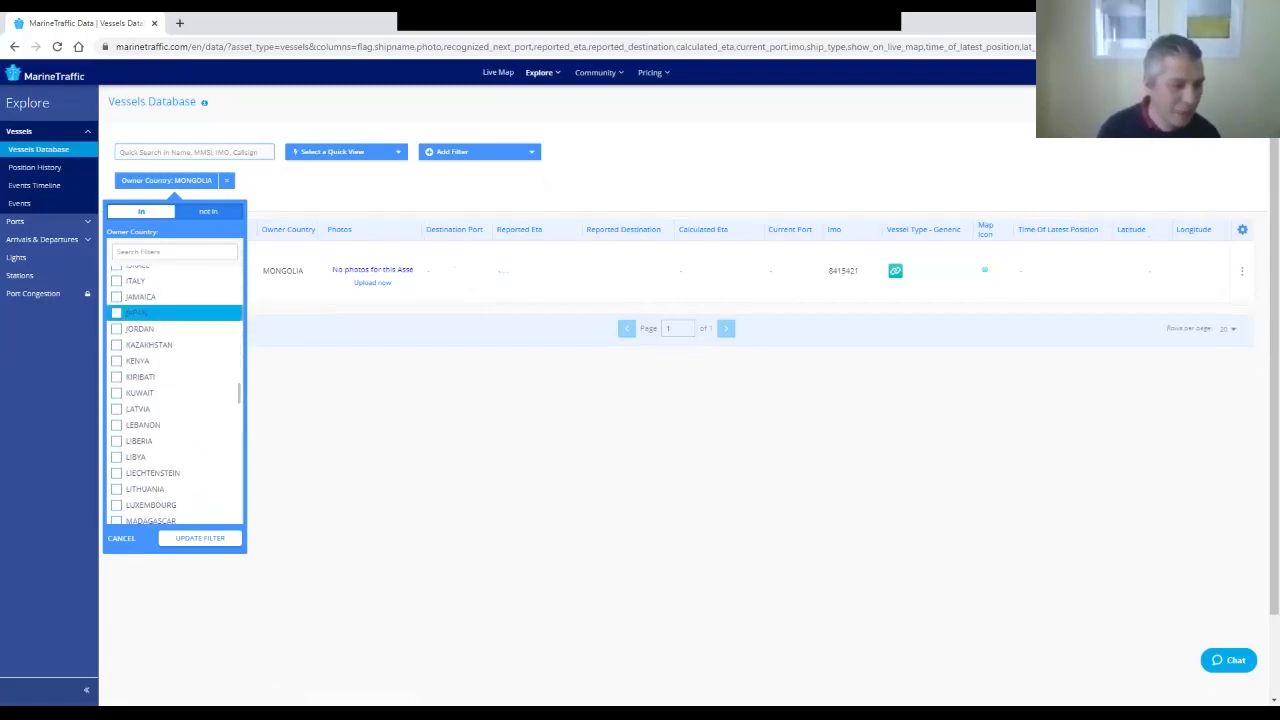
{"action": "left_click", "coordinate": [138, 392]}
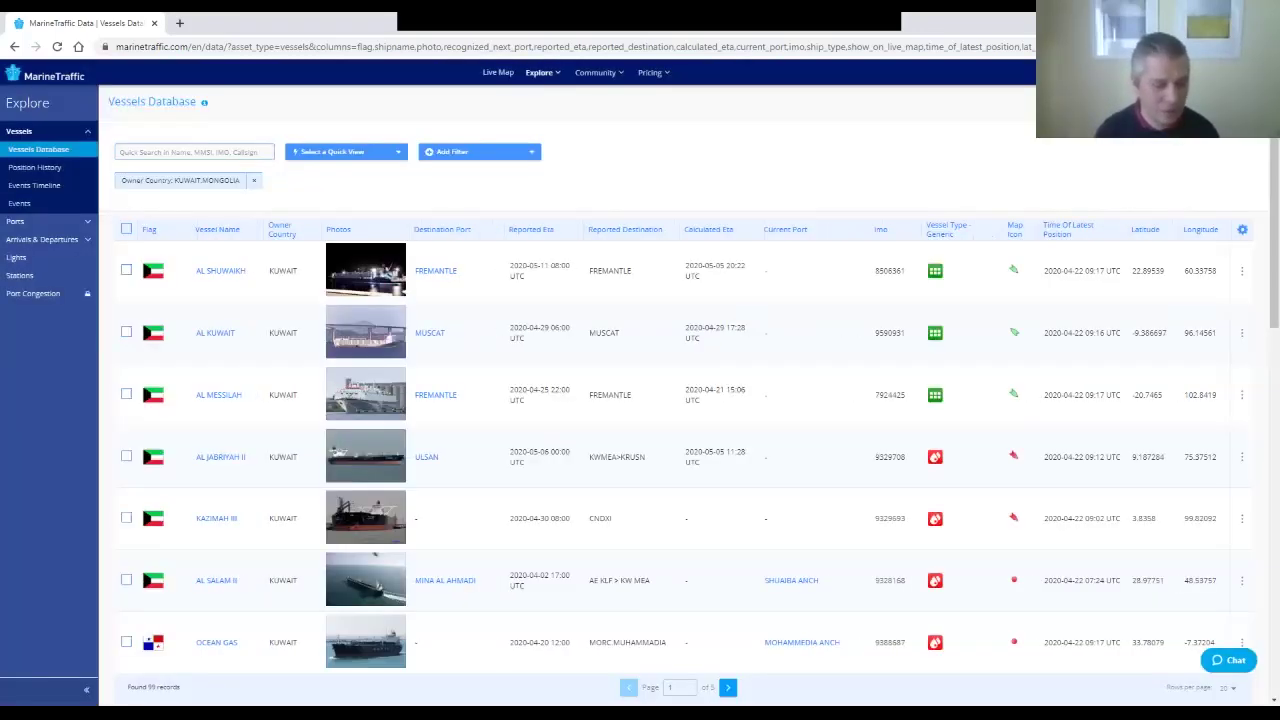
- Remove MONGOLIA from the Owner Country filter and update the vessel list
{"action": "left_click", "coordinate": [180, 180]}
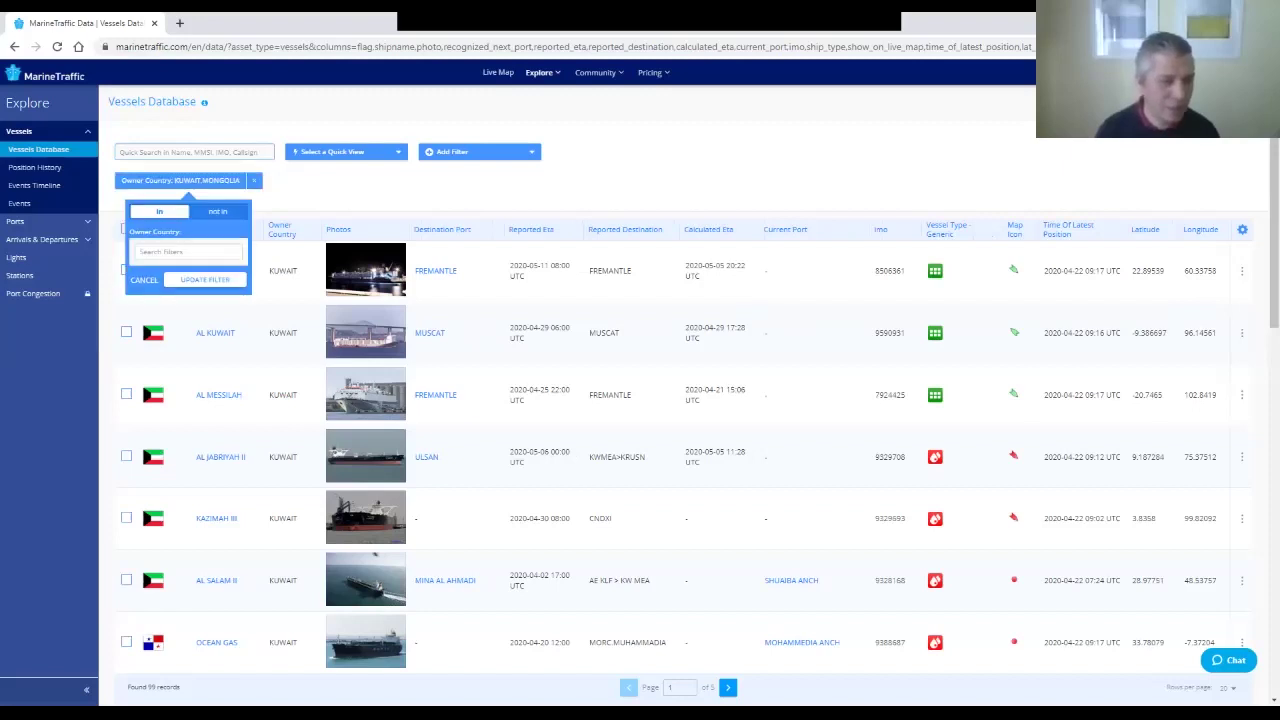
{"action": "scroll", "coordinate": [188, 390], "scroll_direction": "down", "scroll_amount": 5}
{"action": "scroll", "coordinate": [188, 390], "scroll_direction": "down", "scroll_amount": 8}
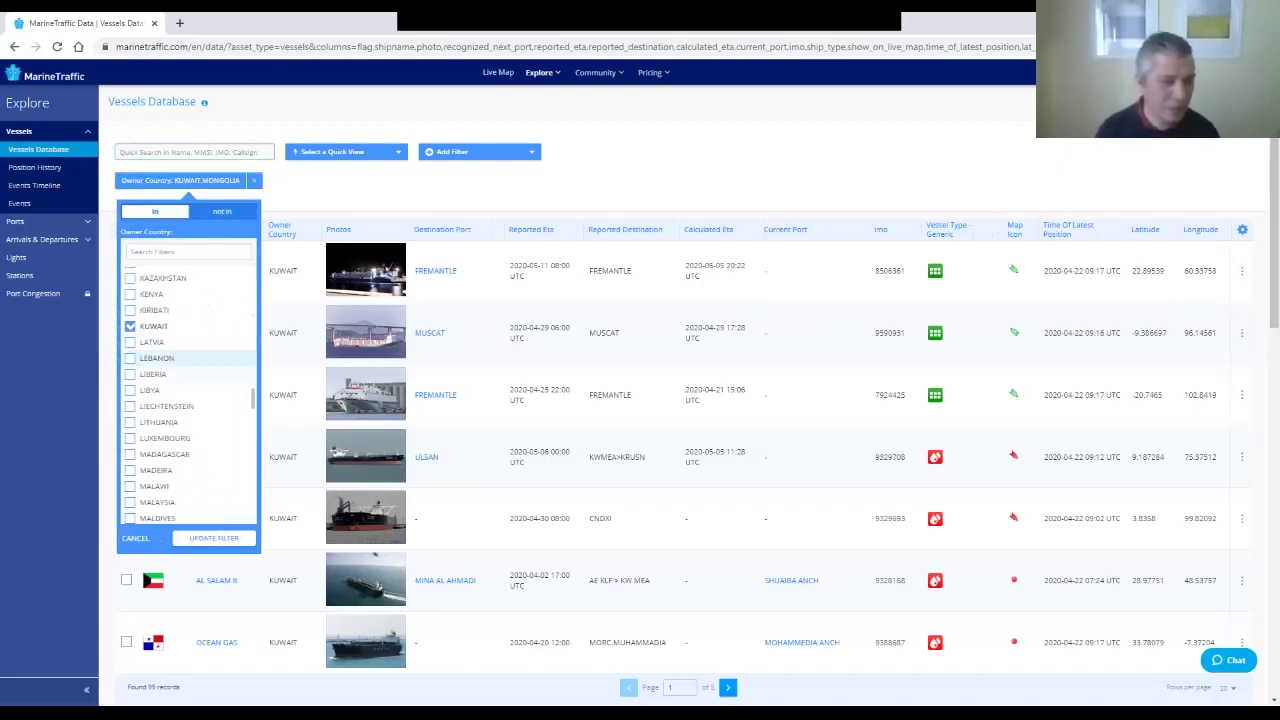
{"action": "left_click", "coordinate": [130, 294]}
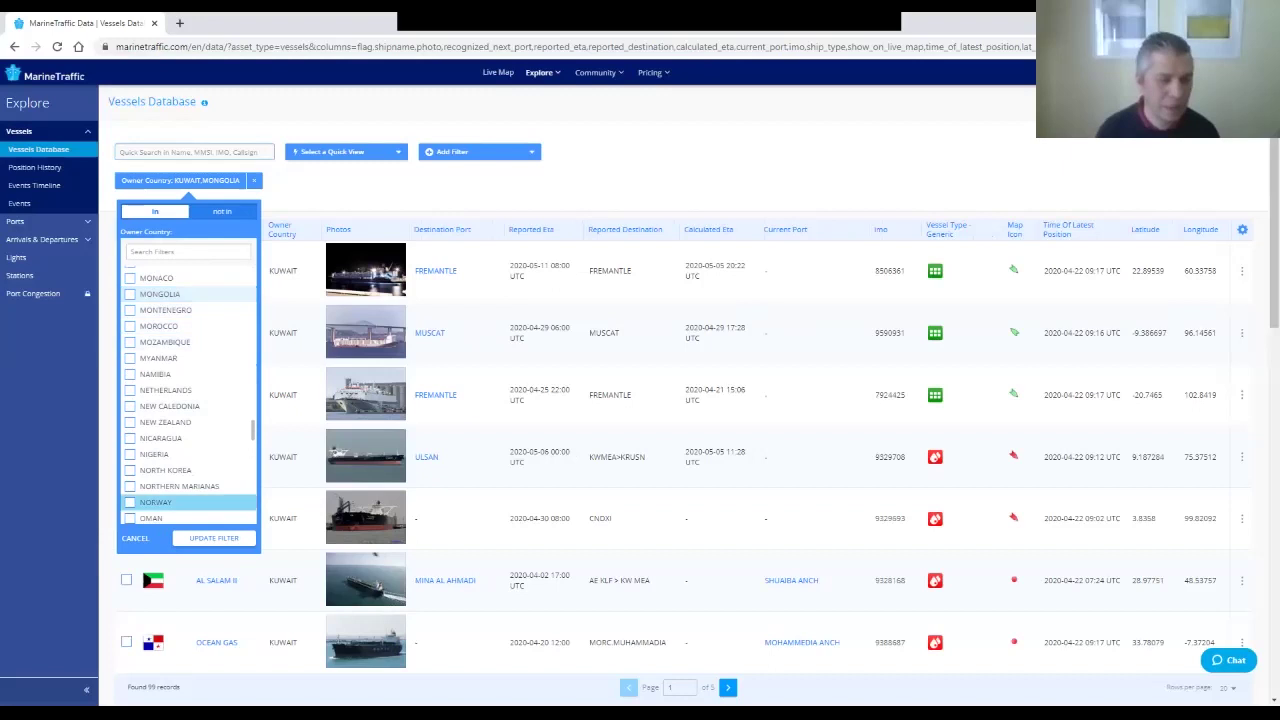
{"action": "left_click", "coordinate": [213, 538]}
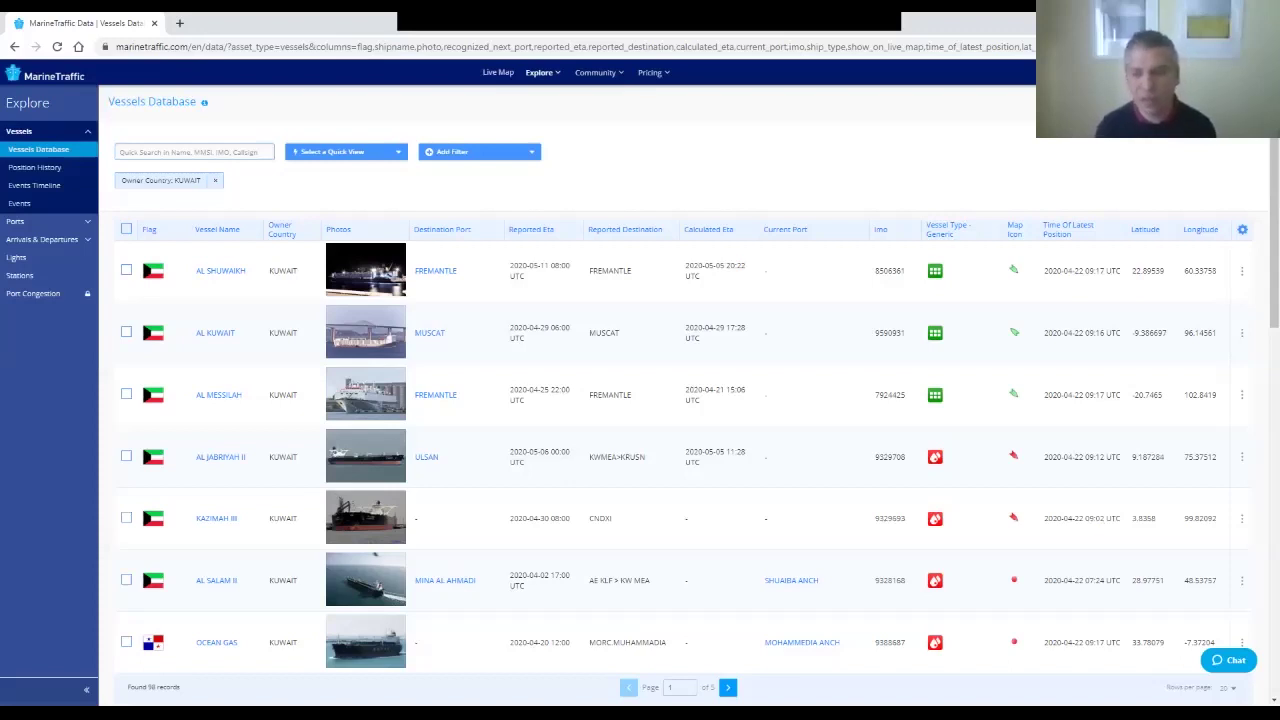
- Add a Vessel Type - Detailed filter for Crude Oil Tanker to the vessel list and review the matching vessels
{"action": "left_click", "coordinate": [479, 151]}
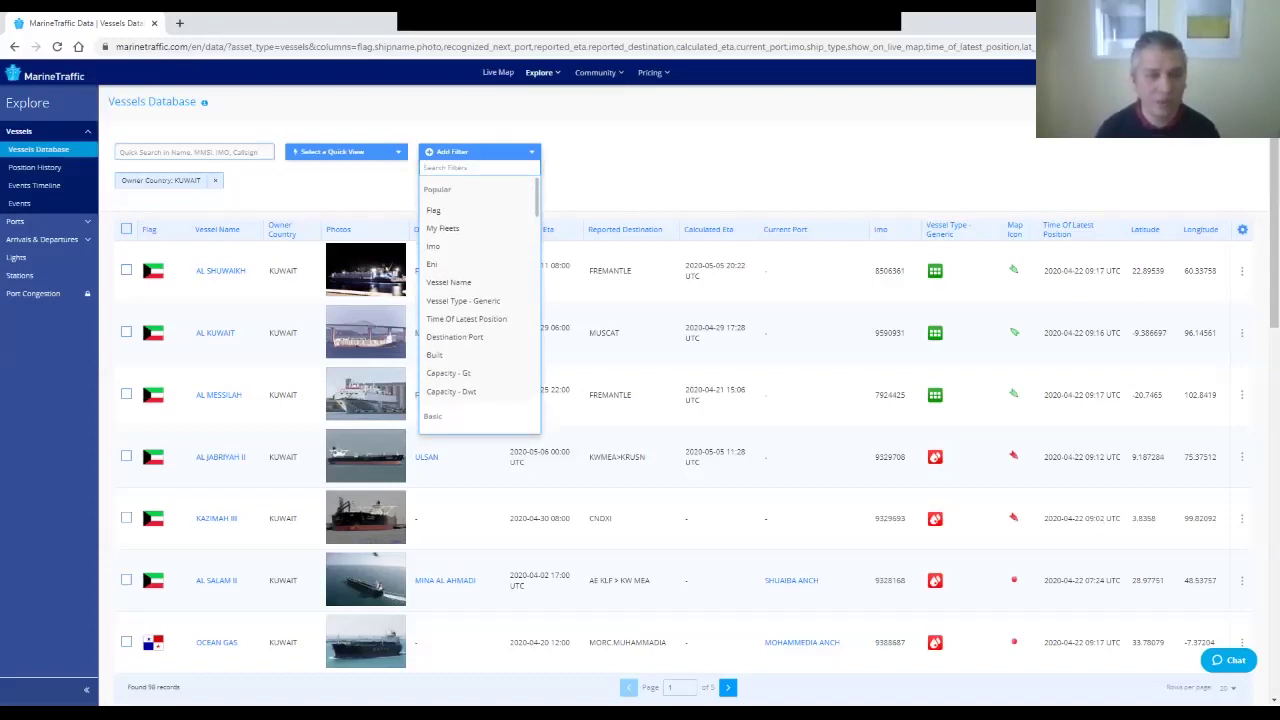
{"action": "type", "text": "typ"}
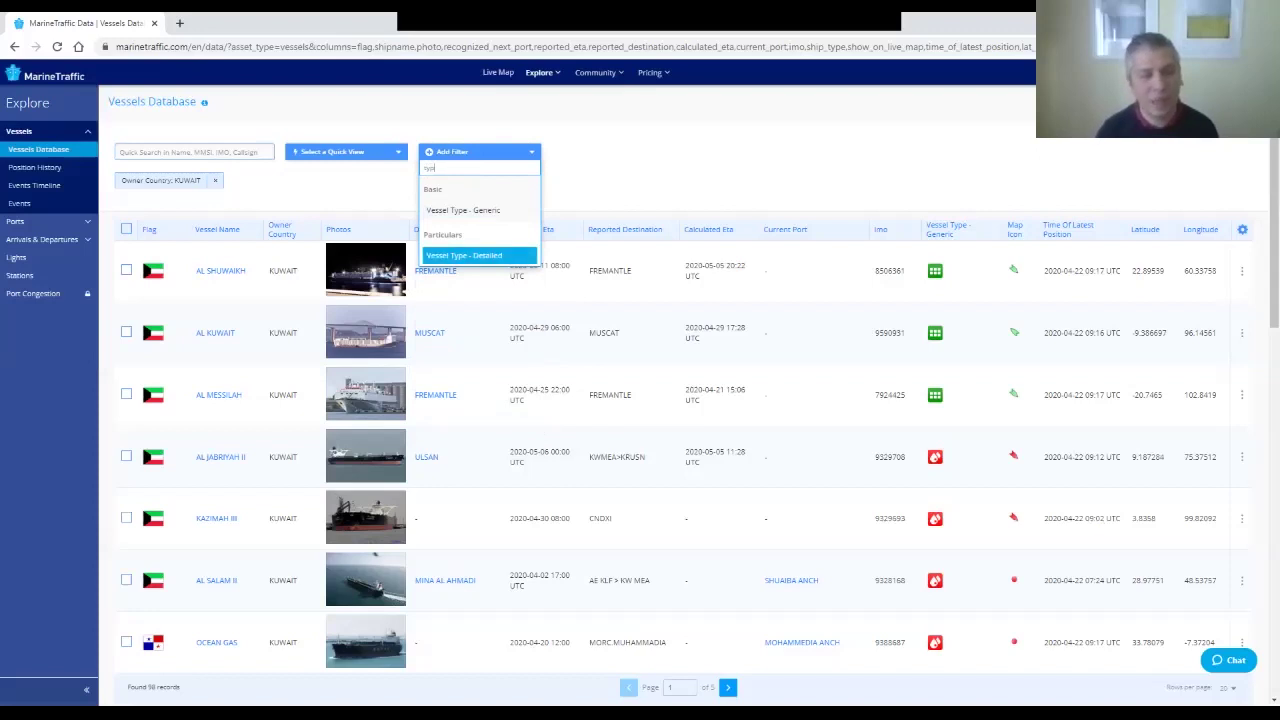
{"action": "key", "text": "Return"}
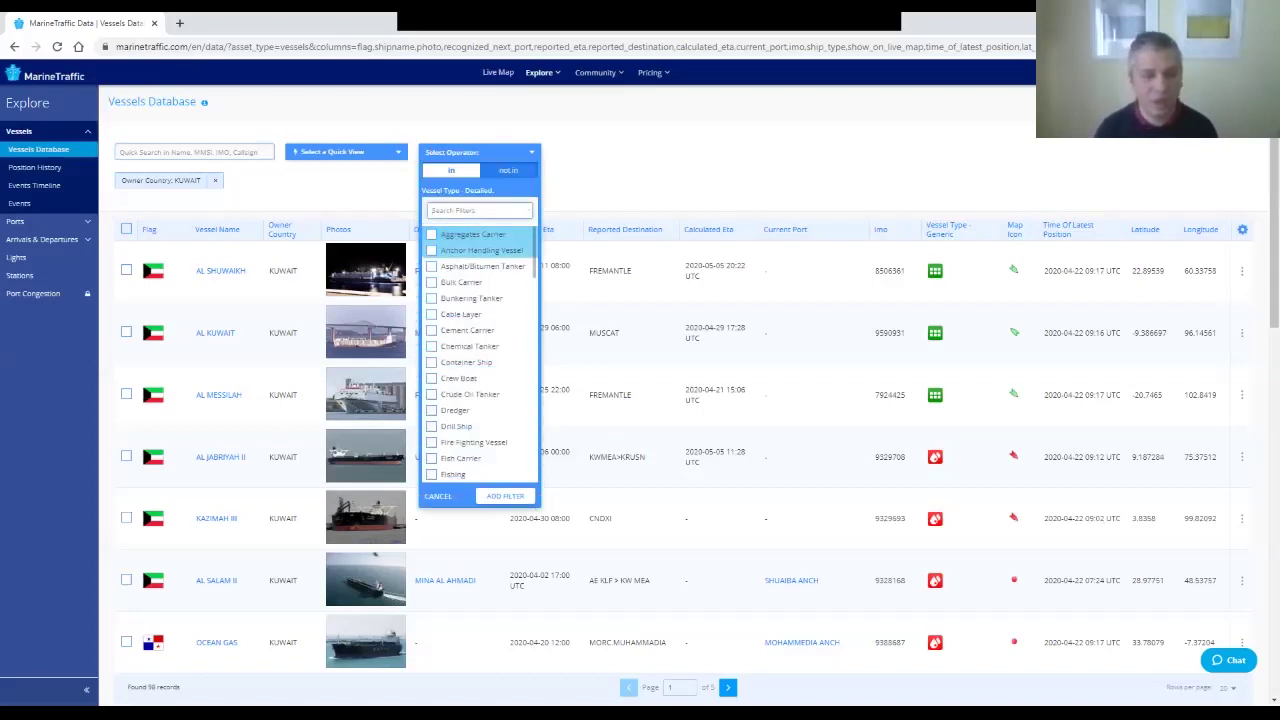
{"action": "type", "text": "crude"}
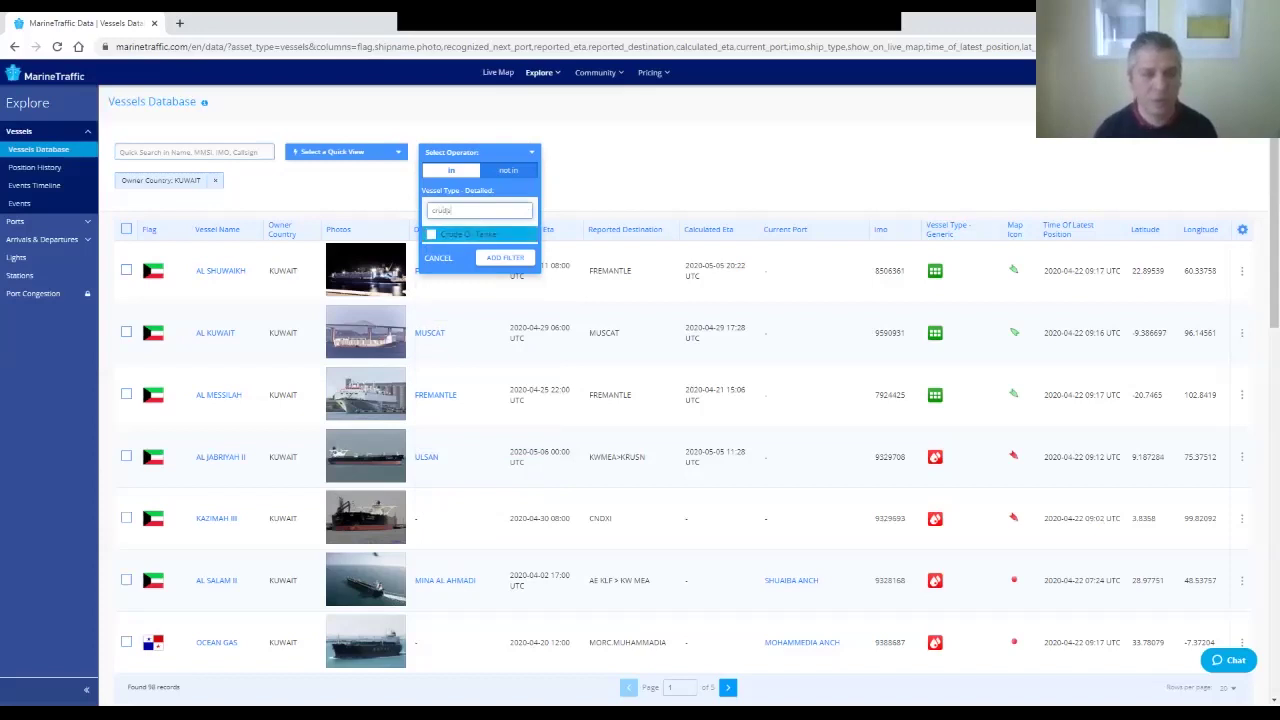
{"action": "left_click", "coordinate": [431, 234]}
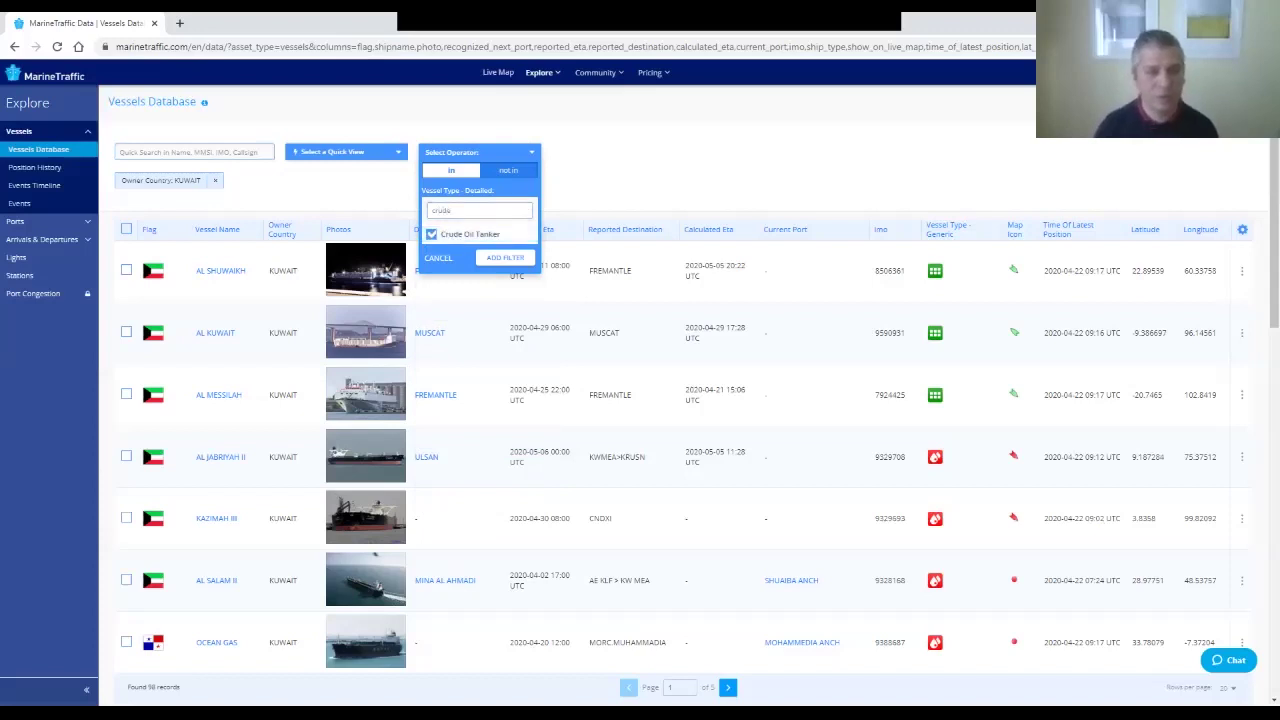
{"action": "key", "text": "Return"}
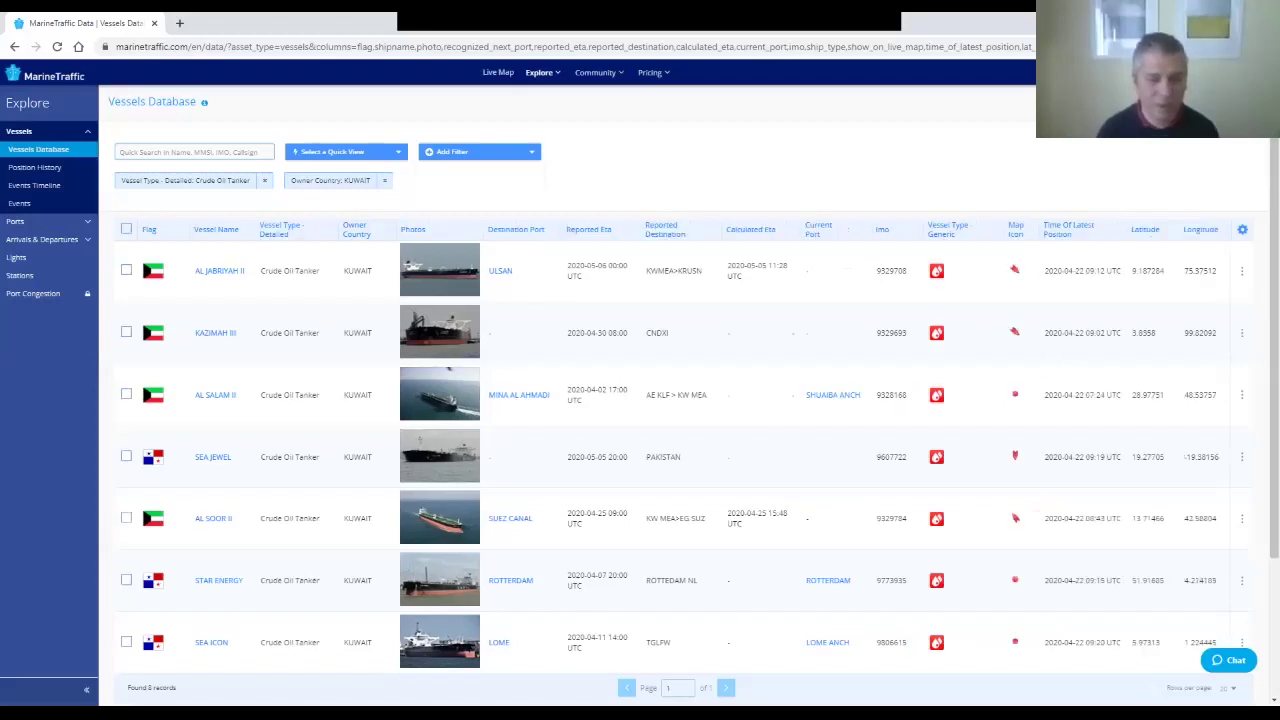
{"action": "scroll", "coordinate": [908, 229], "scroll_direction": "down", "scroll_amount": 2}
{"action": "scroll", "coordinate": [908, 229], "scroll_direction": "up", "scroll_amount": 2}
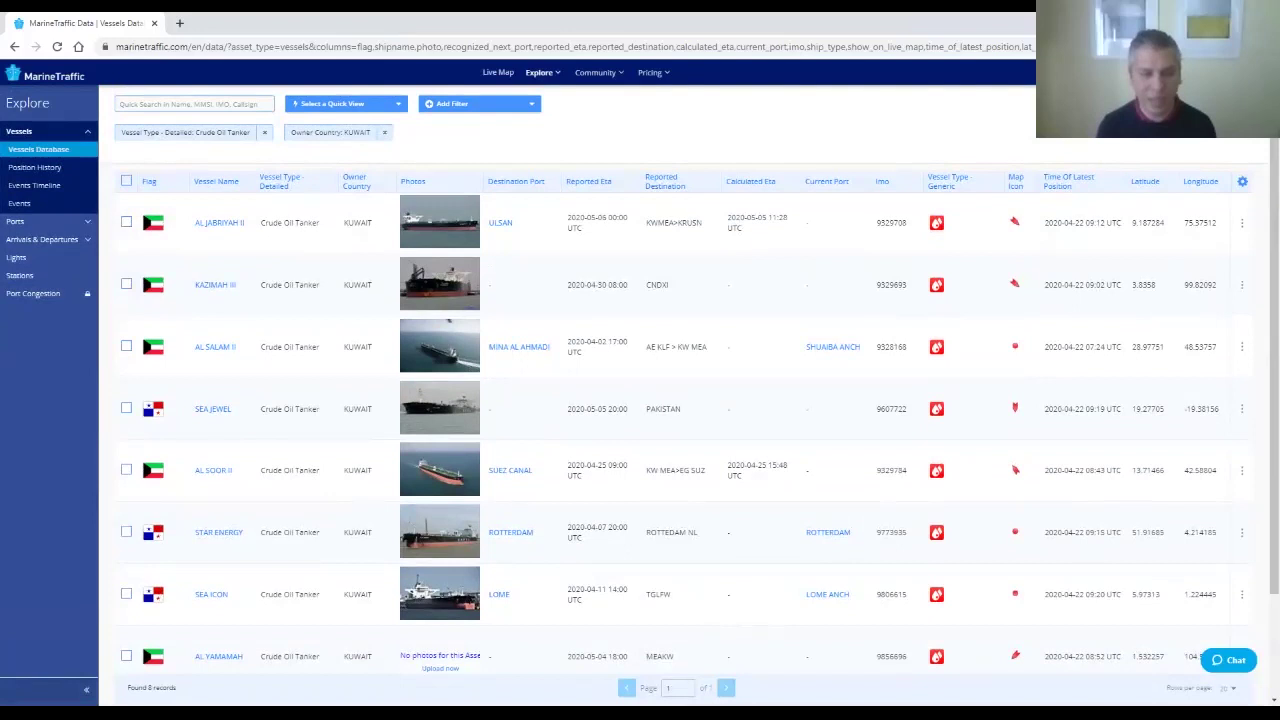
- Open Planet Explorer at planet.com/explorer in a separate browser tab
{"action": "key", "text": "ctrl+t"}
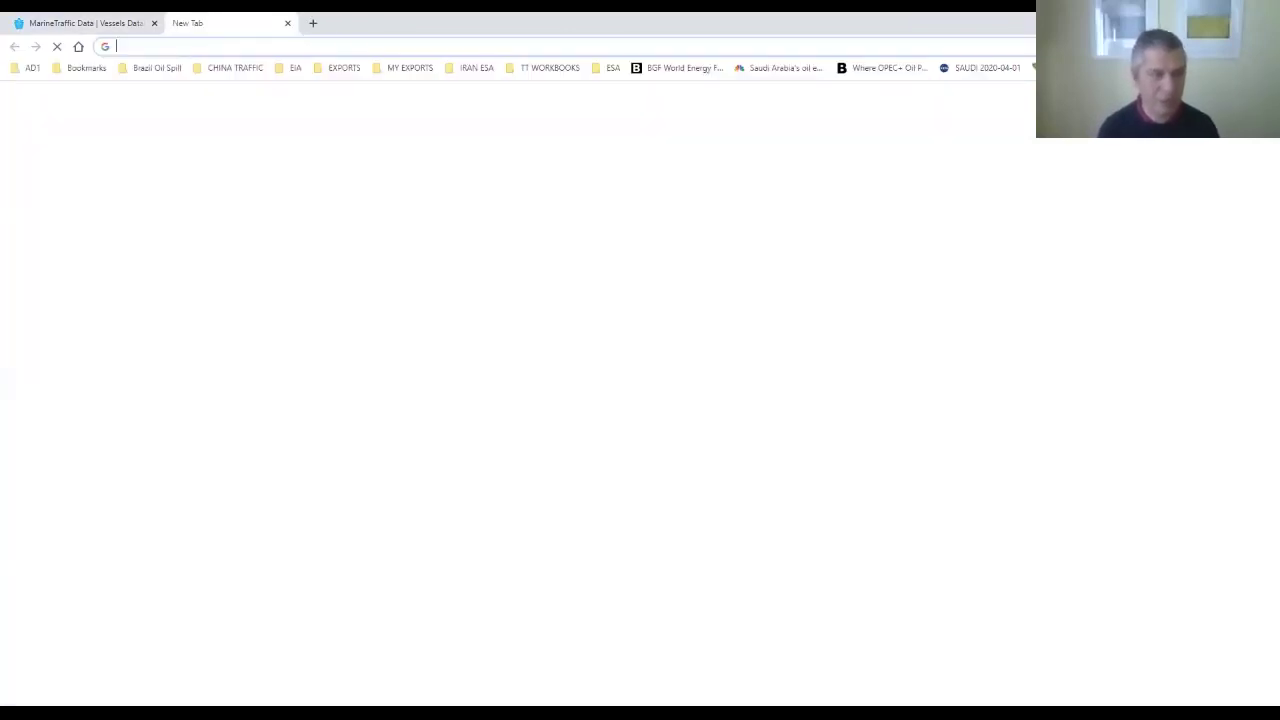
{"action": "type", "text": "planet.com/explorer"}
{"action": "key", "text": "Return"}
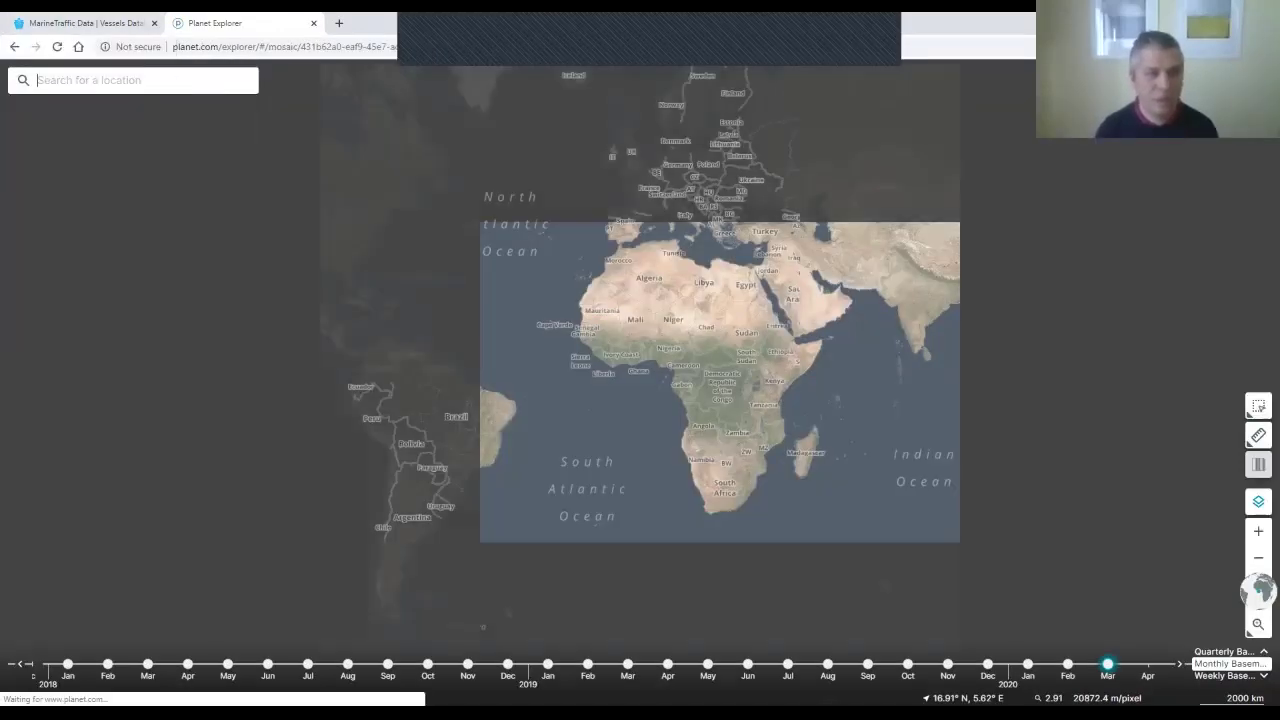
- Return to the MarineTraffic vessel list, open the details of AL JABRIYAH II and display its past track
{"action": "key", "text": "ctrl+Tab"}
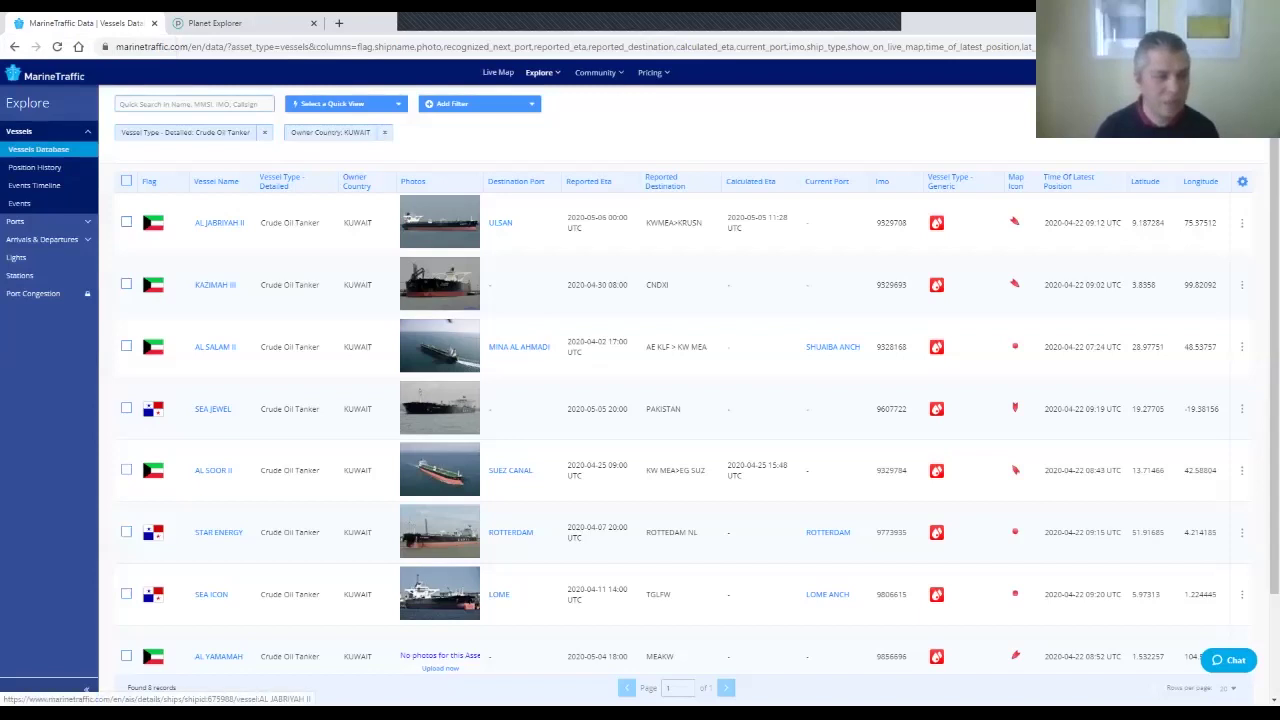
{"action": "left_click", "coordinate": [219, 223]}
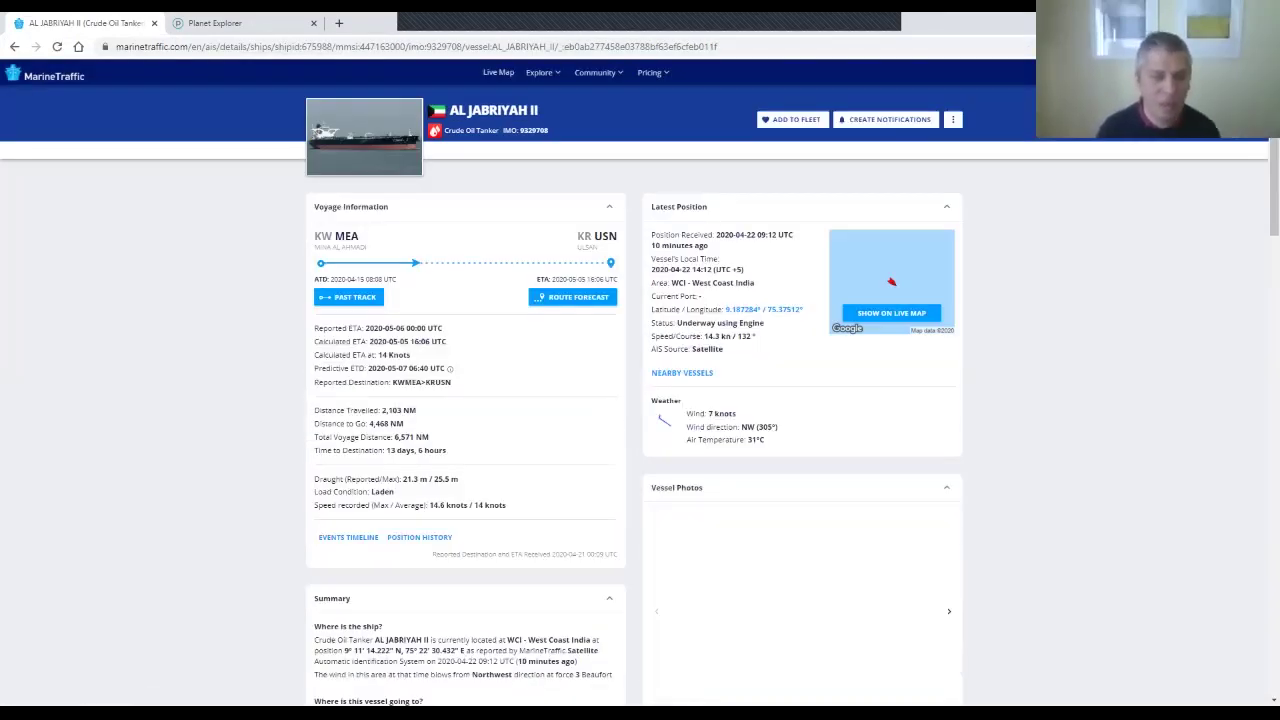
{"action": "left_click", "coordinate": [348, 297]}
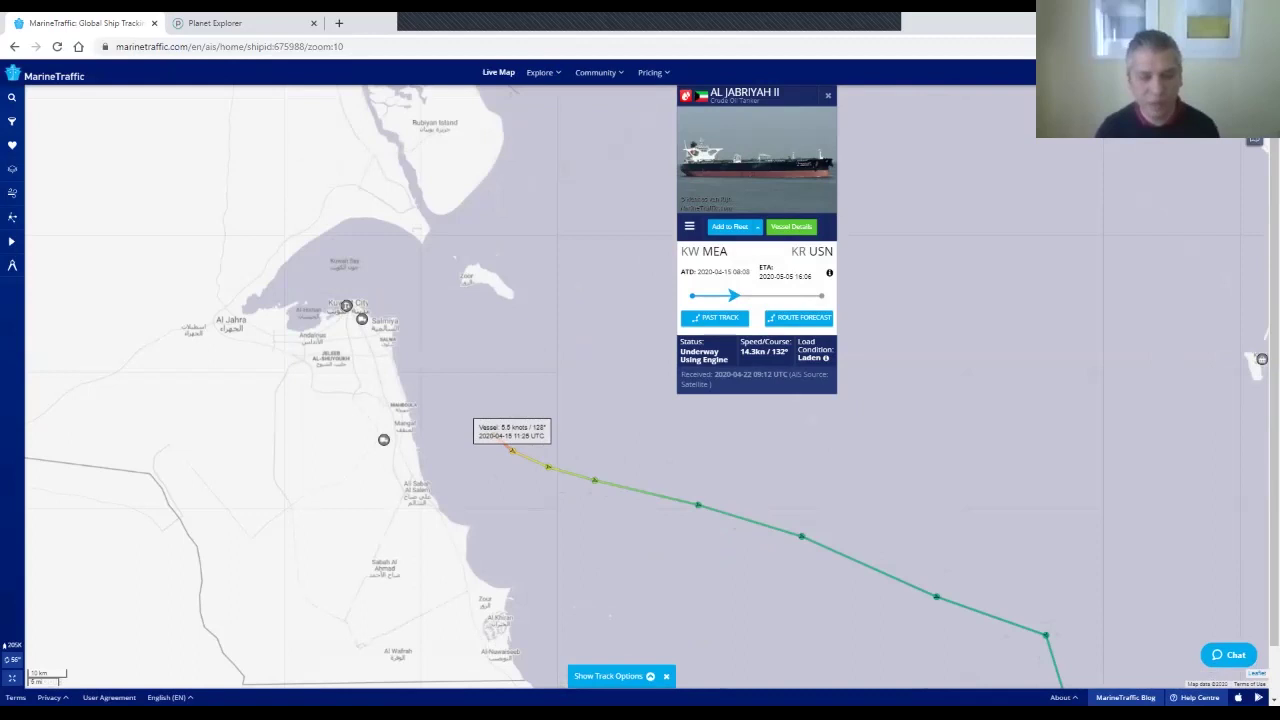
- Show the track options and set the track's start date to 2020-04-05
{"action": "left_click", "coordinate": [608, 676]}
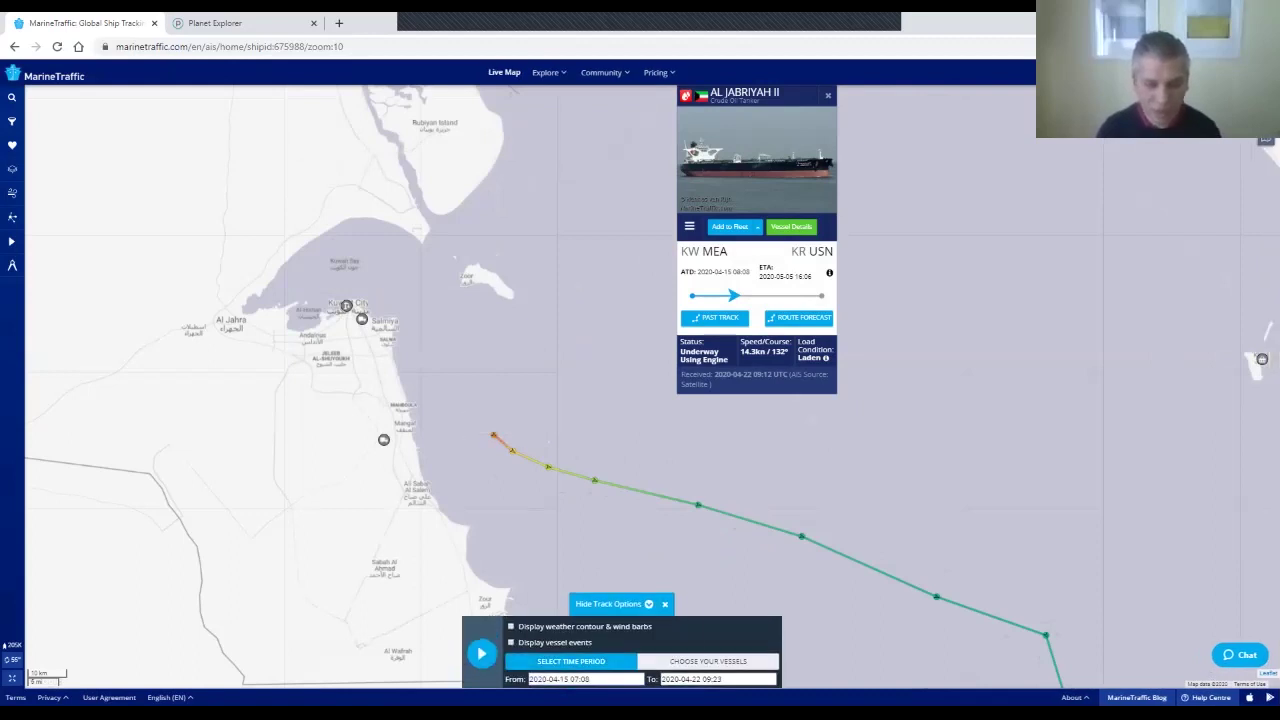
{"action": "left_click", "coordinate": [586, 679]}
{"action": "left_click", "coordinate": [539, 543]}
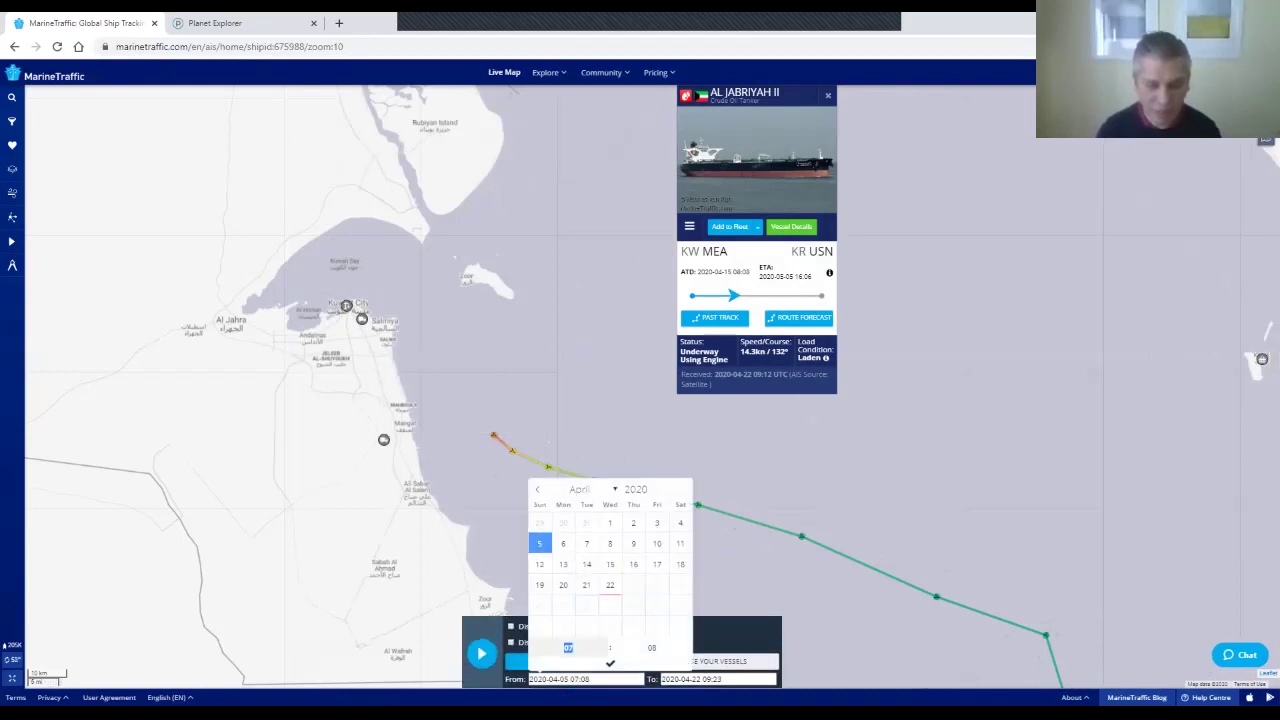
{"action": "left_click", "coordinate": [610, 663]}
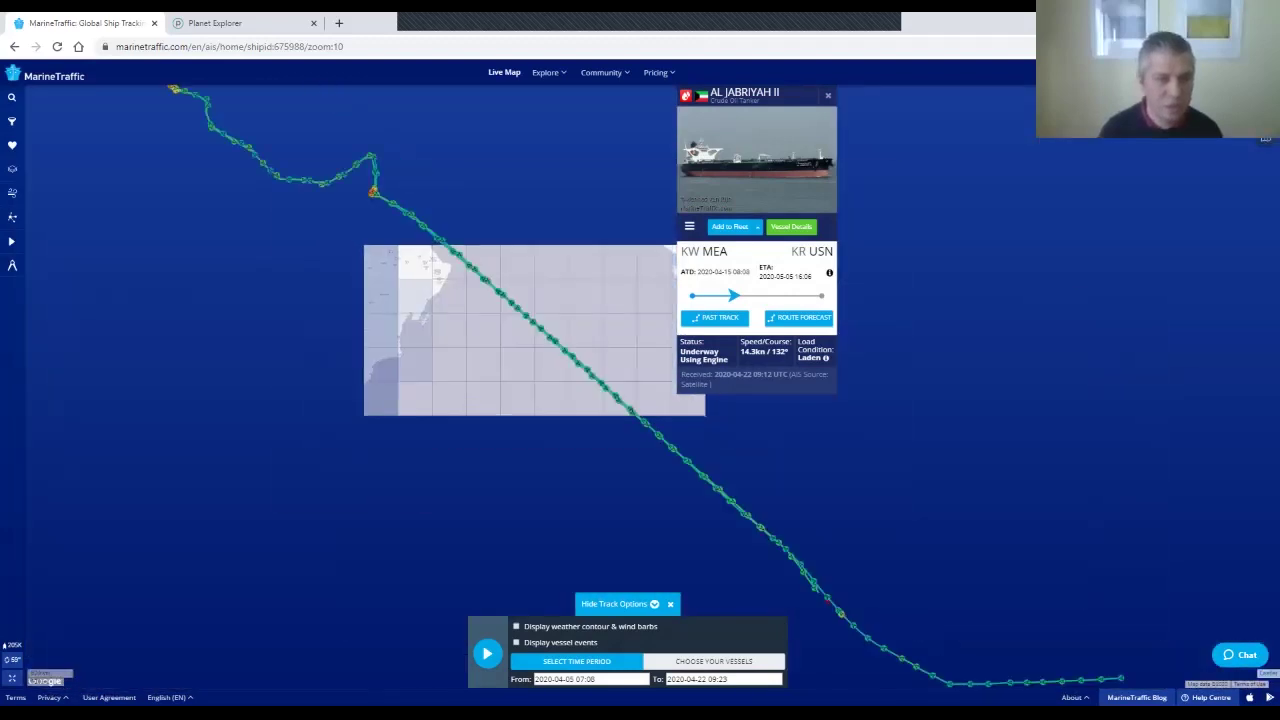
- Move the AL JABRIYAH II information card clear of the vessel's track off the Kuwait coast
{"action": "scroll", "coordinate": [449, 287], "scroll_direction": "up", "scroll_amount": 5}
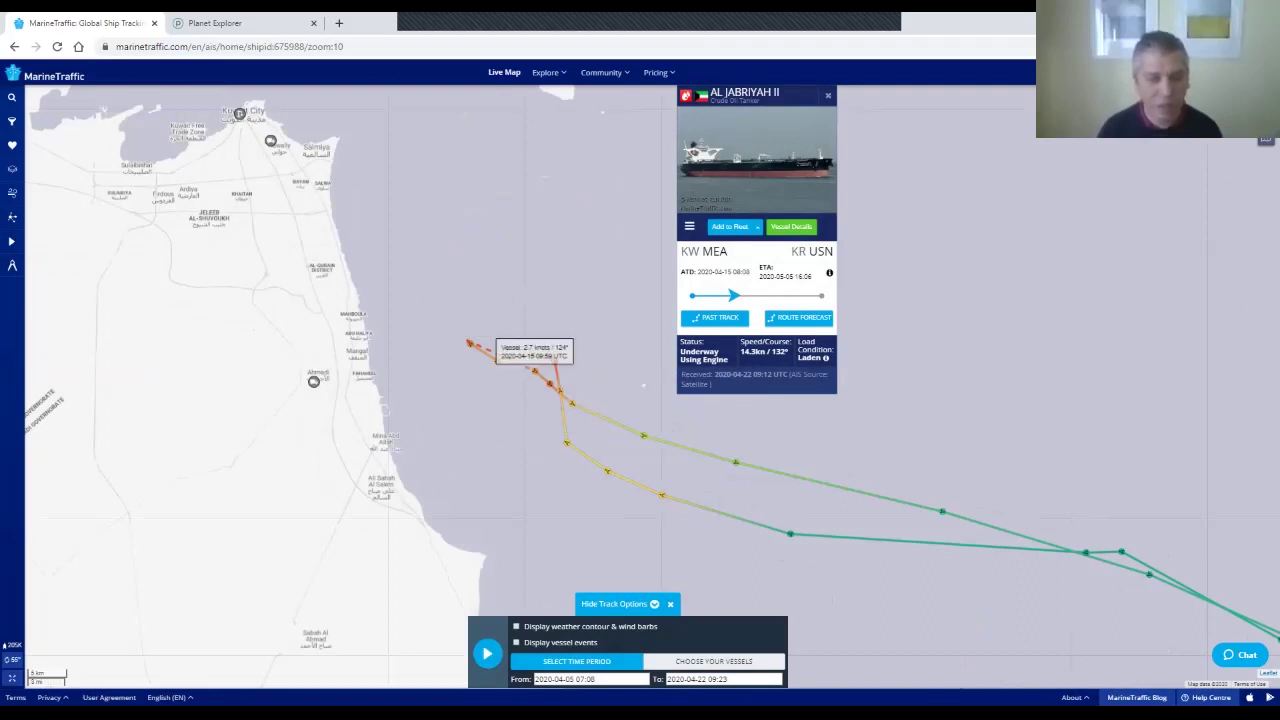
{"action": "left_click_drag", "start_coordinate": [643, 383], "coordinate": [741, 420]}
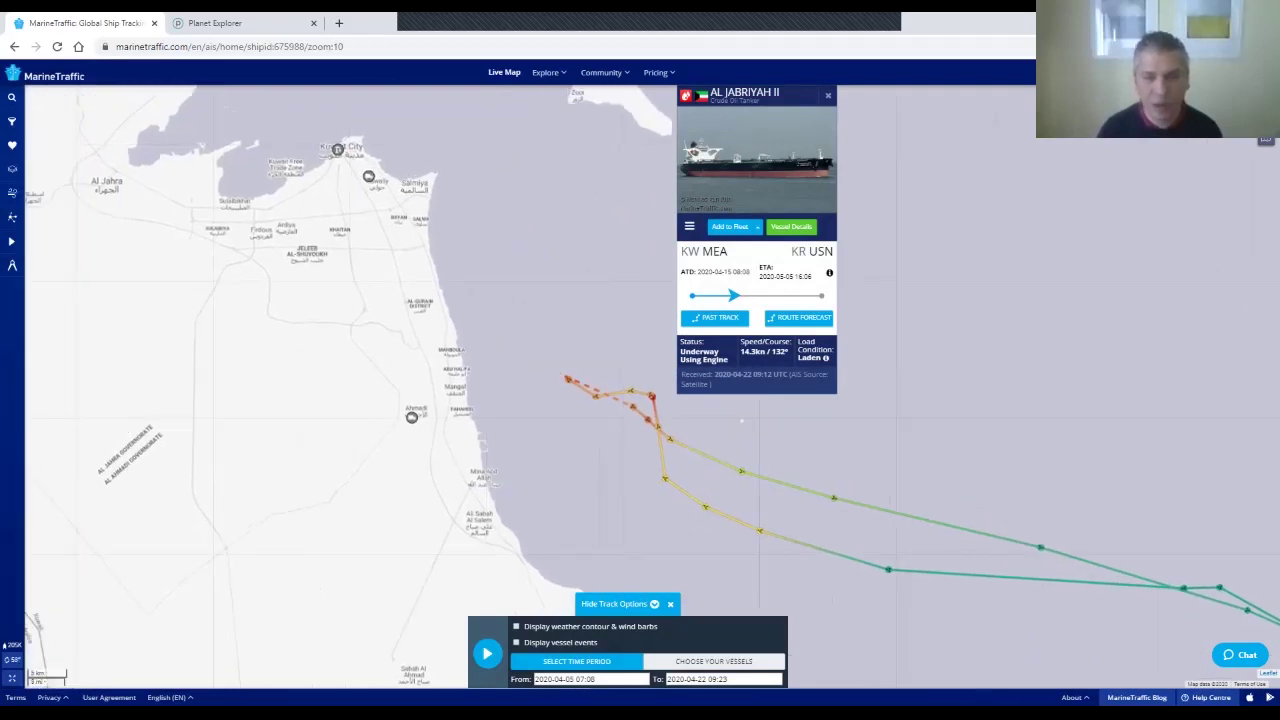
{"action": "left_click_drag", "start_coordinate": [755, 95], "coordinate": [885, 160]}
{"action": "left_click_drag", "start_coordinate": [640, 300], "coordinate": [736, 308]}
- Switch the base map to Satellite map and inspect the vessel's track off the Kuwait coast
{"action": "mouse_move", "coordinate": [1265, 138]}
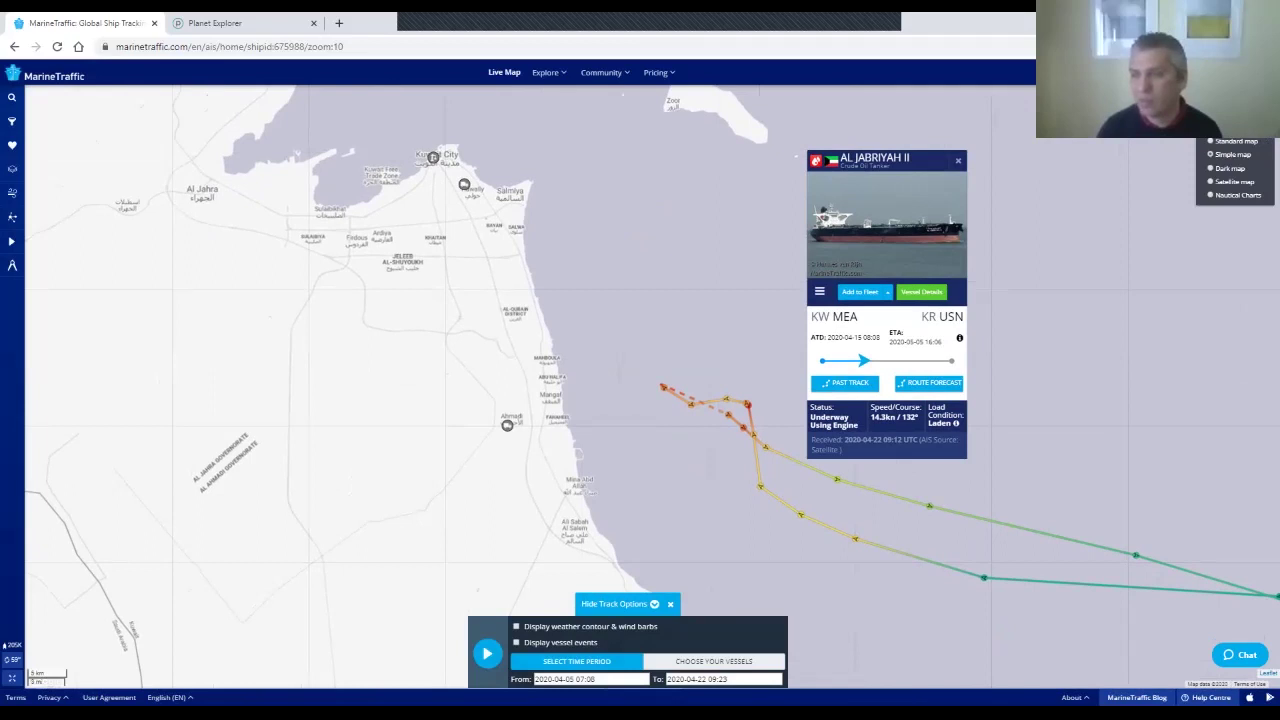
{"action": "left_click", "coordinate": [1230, 181]}
{"action": "left_click_drag", "start_coordinate": [640, 300], "coordinate": [660, 372]}
{"action": "left_click_drag", "start_coordinate": [492, 256], "coordinate": [456, 305]}
{"action": "scroll", "coordinate": [456, 305], "scroll_direction": "down", "scroll_amount": 1}
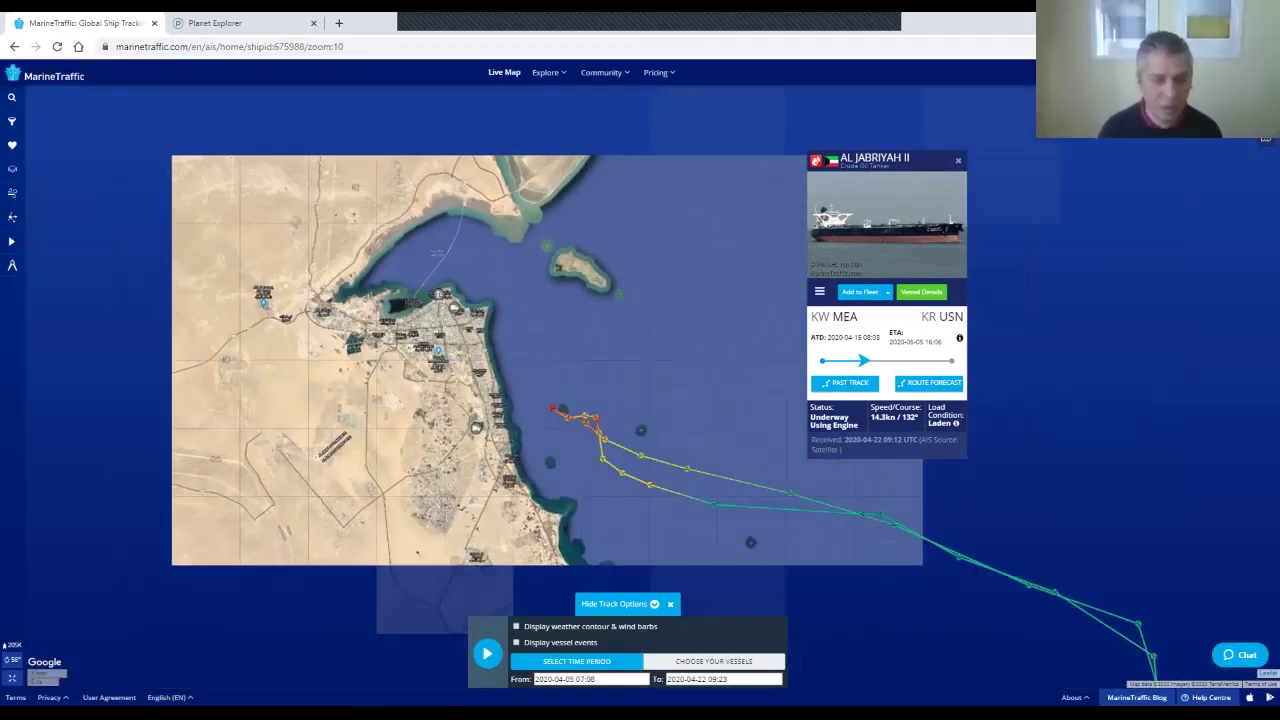
{"action": "scroll", "coordinate": [516, 395], "scroll_direction": "up", "scroll_amount": 2}
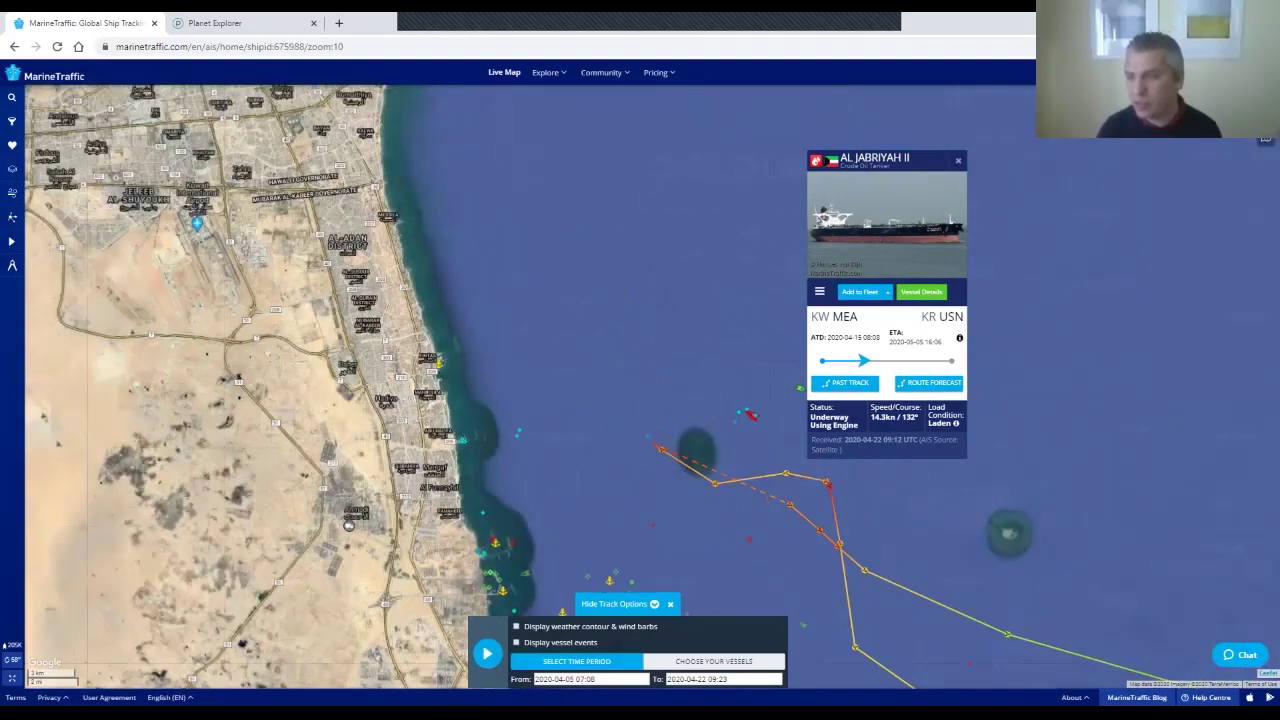
- Switch the base map to Nautical Charts and examine the vessel's track around the Mina al Ahmadi offshore terminals
{"action": "mouse_move", "coordinate": [1265, 138]}
{"action": "left_click", "coordinate": [1238, 194]}
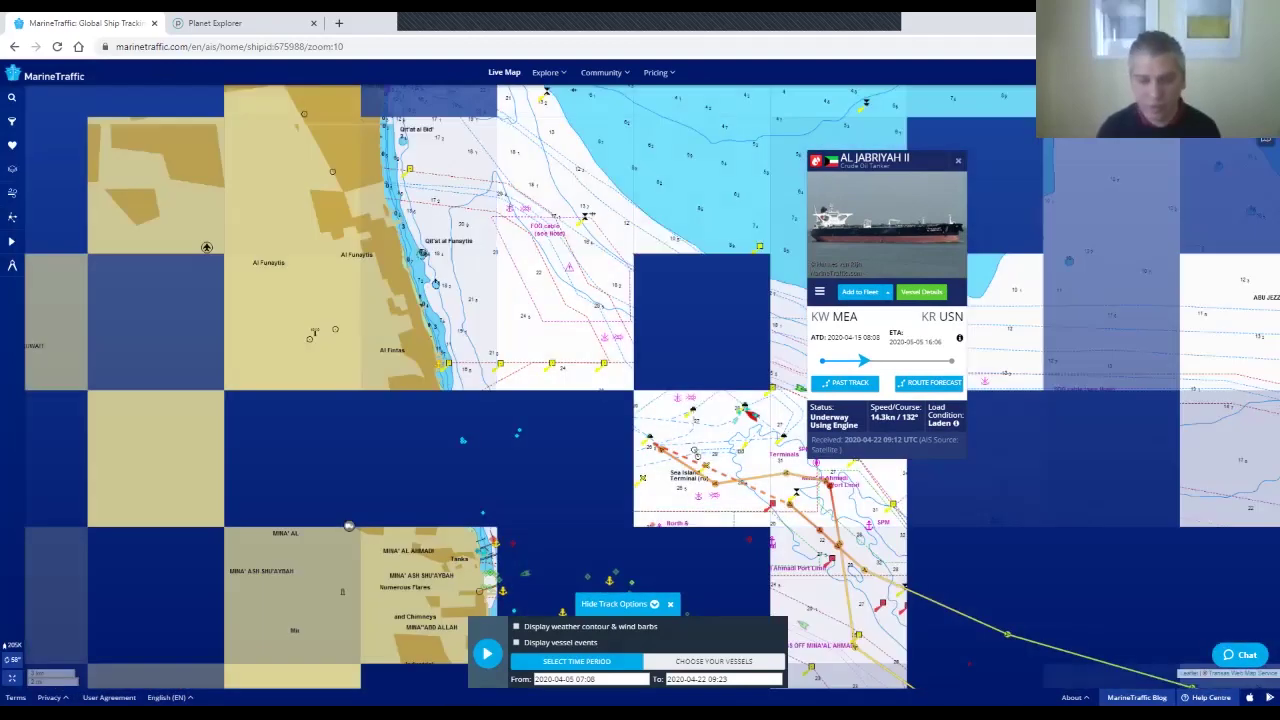
{"action": "left_click_drag", "start_coordinate": [633, 401], "coordinate": [518, 316]}
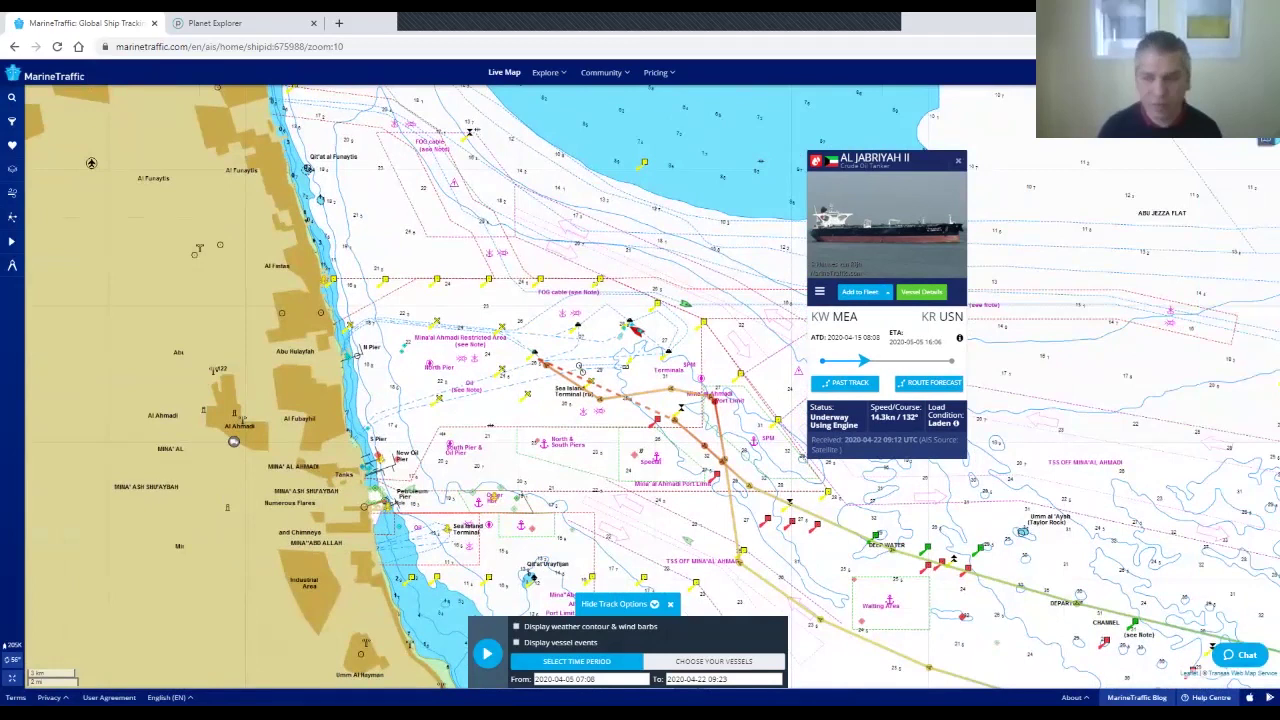
{"action": "scroll", "coordinate": [518, 316], "scroll_direction": "up", "scroll_amount": 1}
{"action": "mouse_move", "coordinate": [1265, 140]}
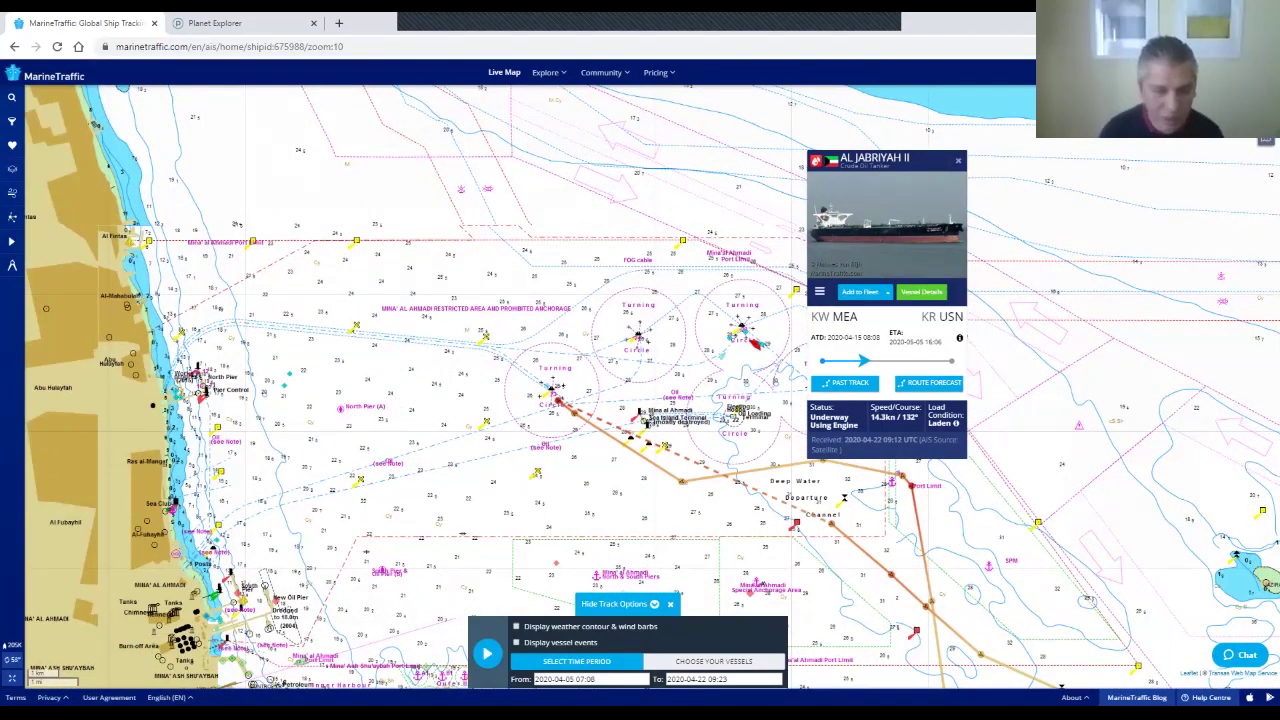
{"action": "mouse_move", "coordinate": [551, 388]}
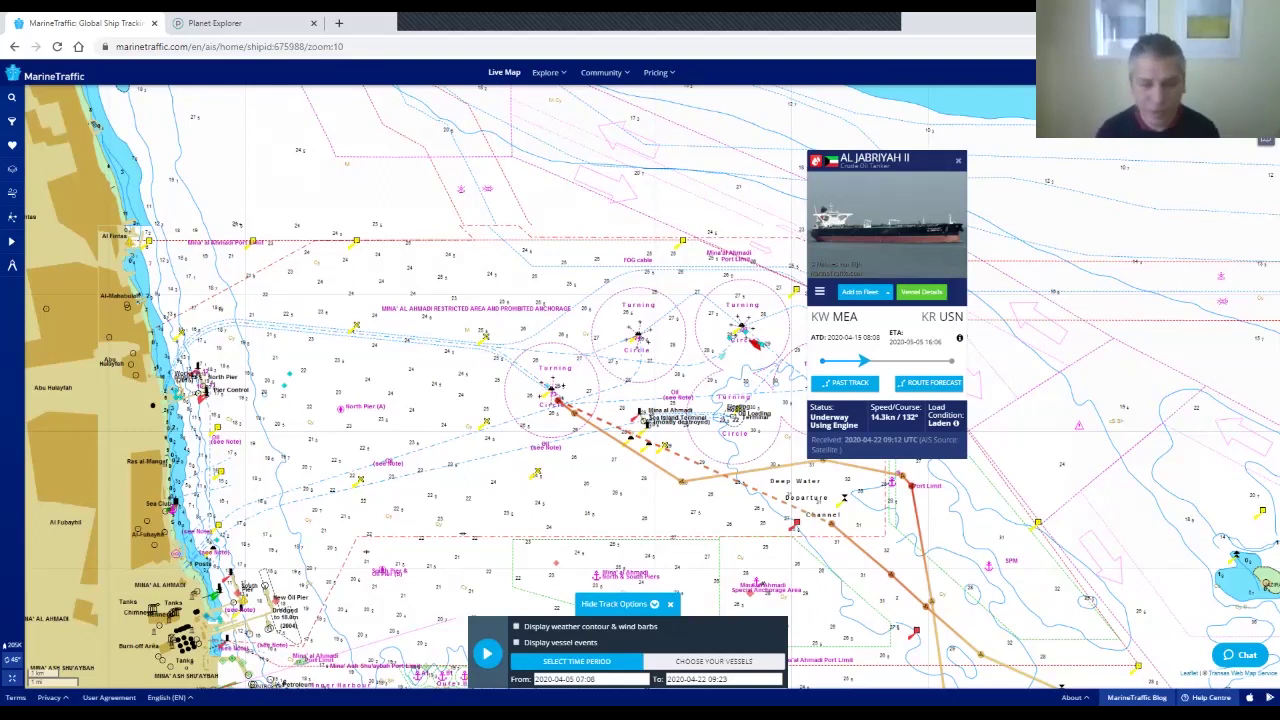
{"action": "scroll", "coordinate": [551, 396], "scroll_direction": "down", "scroll_amount": 1}
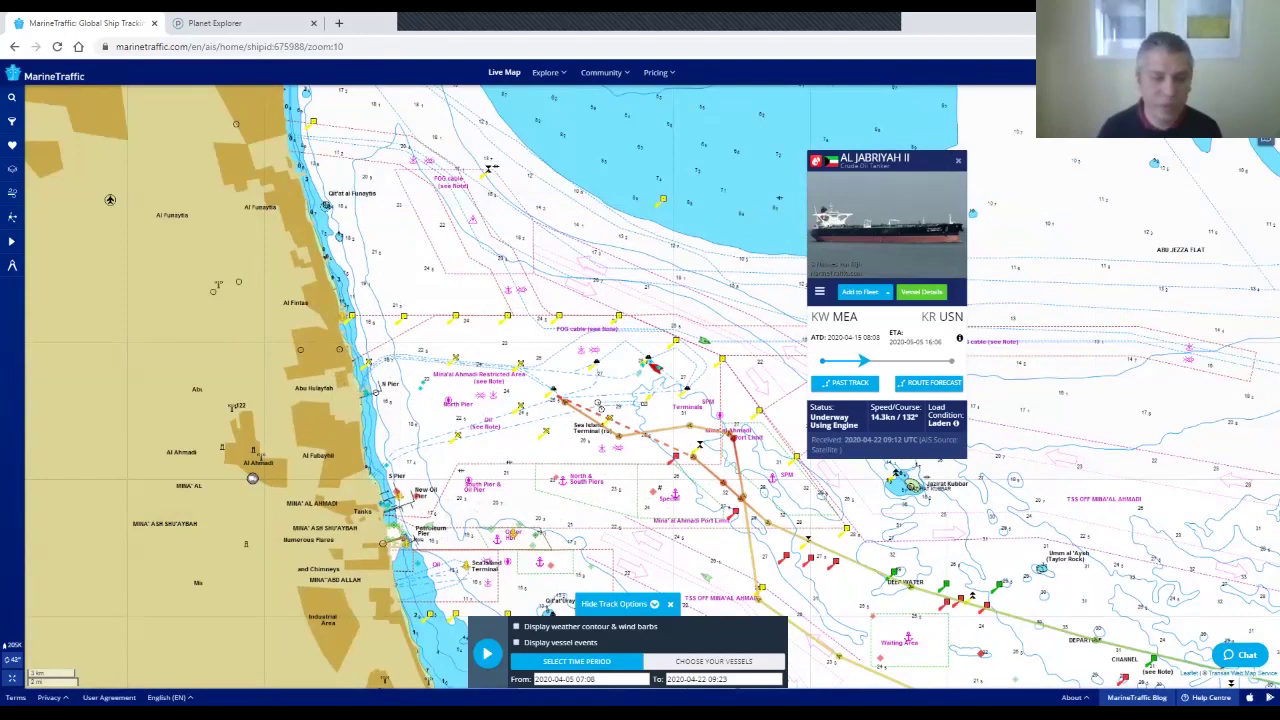
{"action": "scroll", "coordinate": [553, 388], "scroll_direction": "up", "scroll_amount": 1}
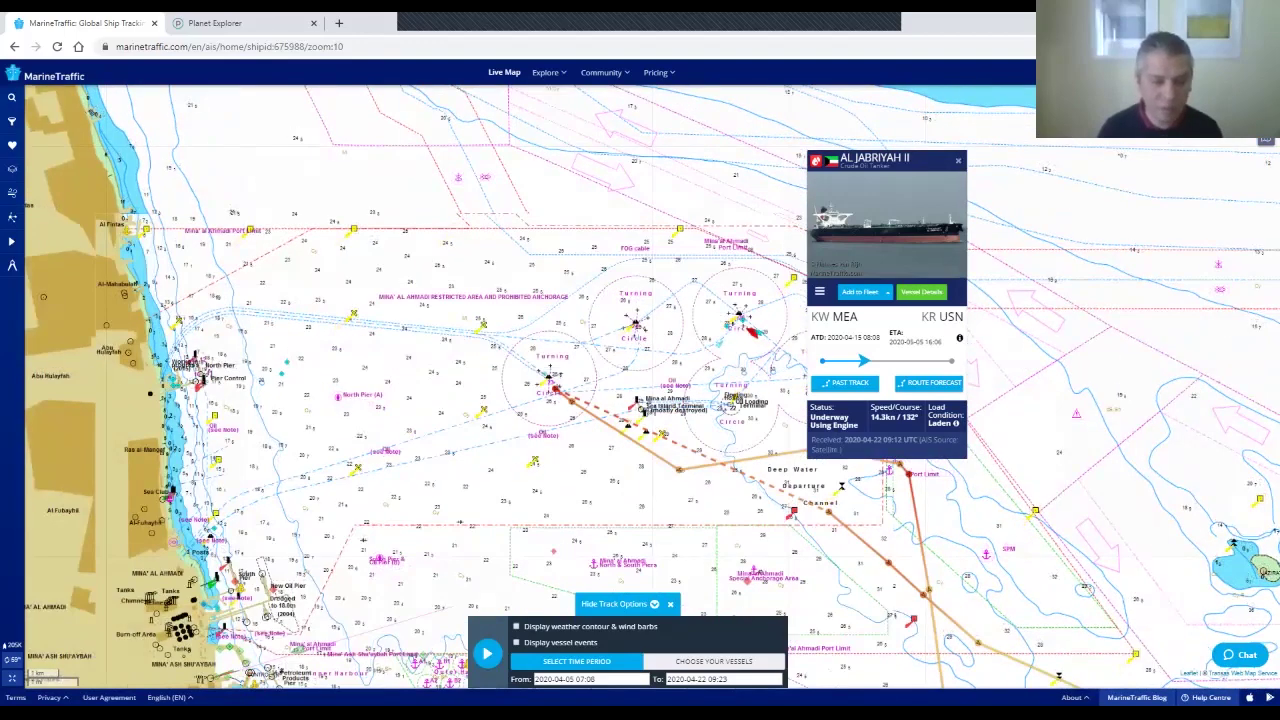
{"action": "left_click_drag", "start_coordinate": [556, 390], "coordinate": [409, 394]}
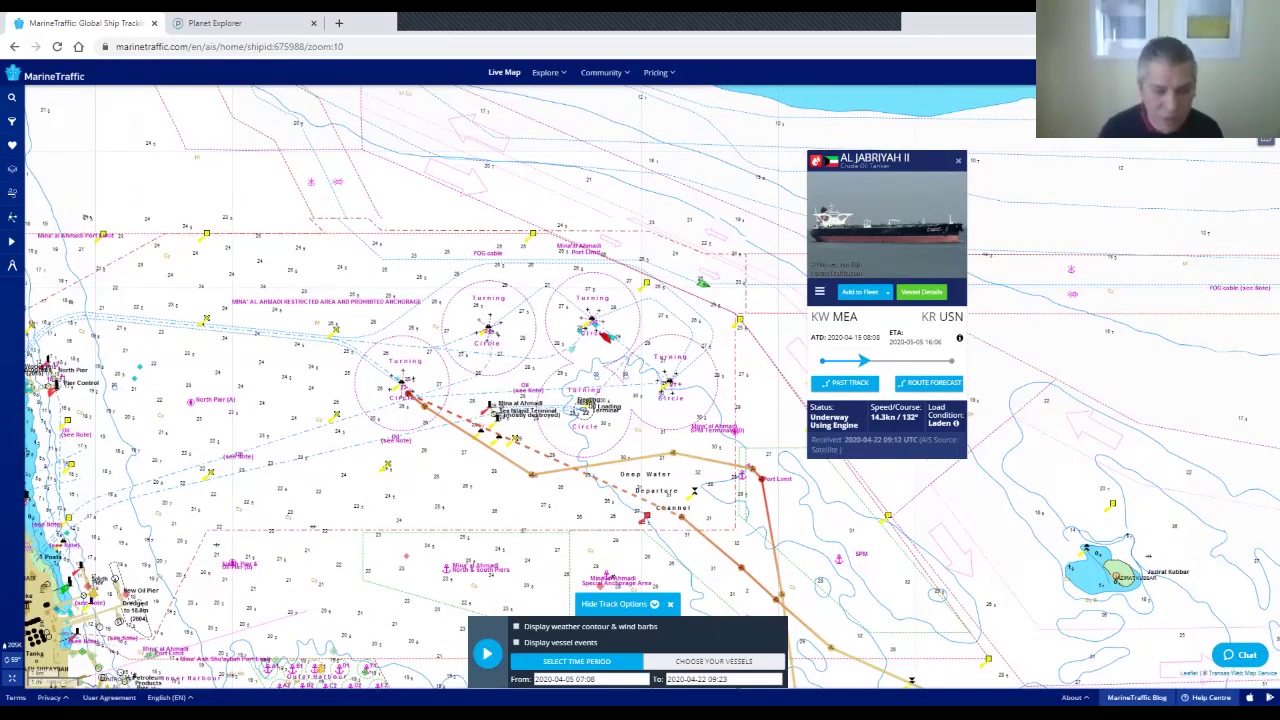